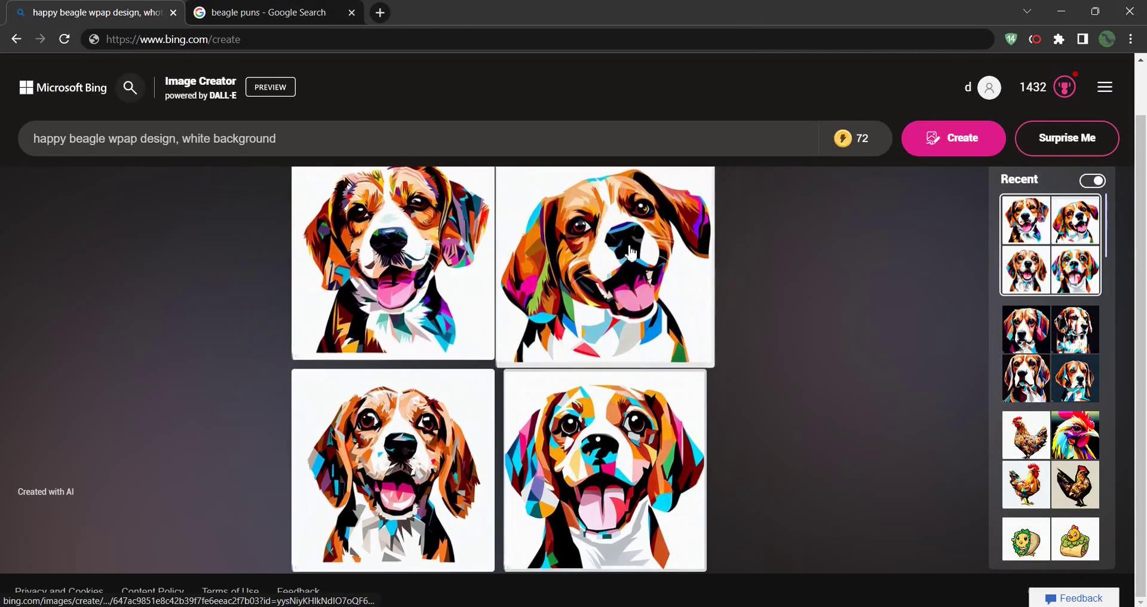
- Highlight the prompt phrases 'happy beagle', 'wpap design' and 'white background'
left_click(255, 40)
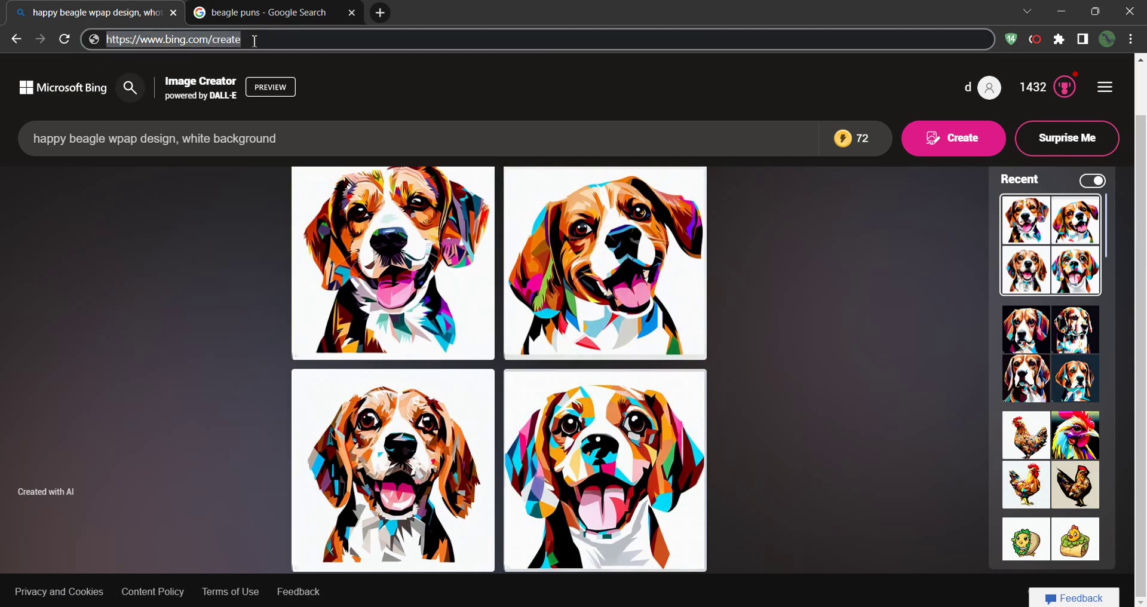
mouse_move(131, 141)
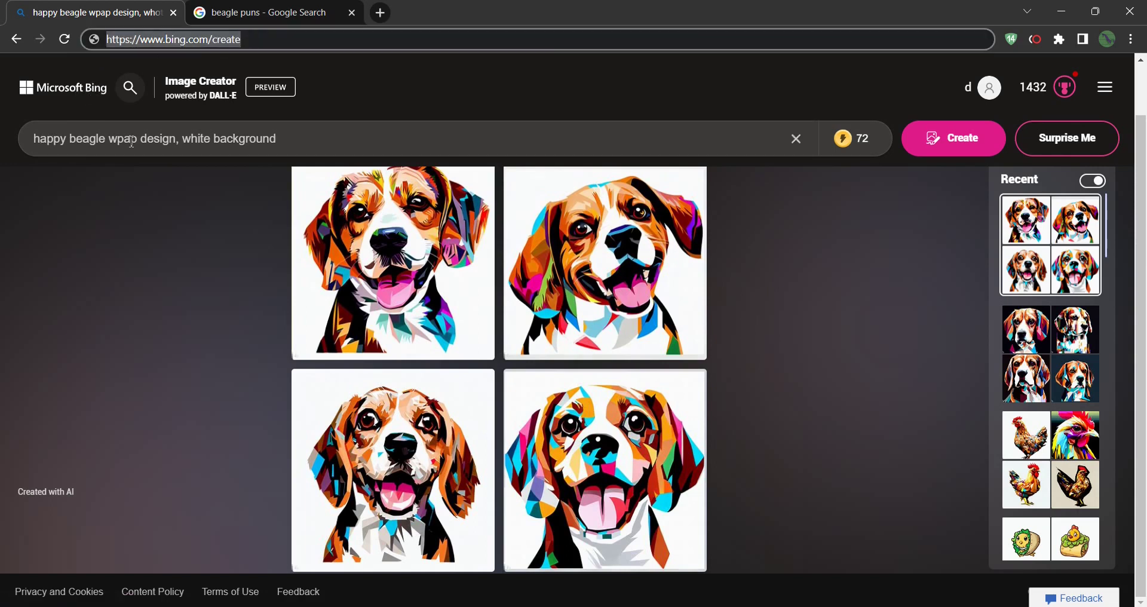
left_click_drag(108, 143, 27, 139)
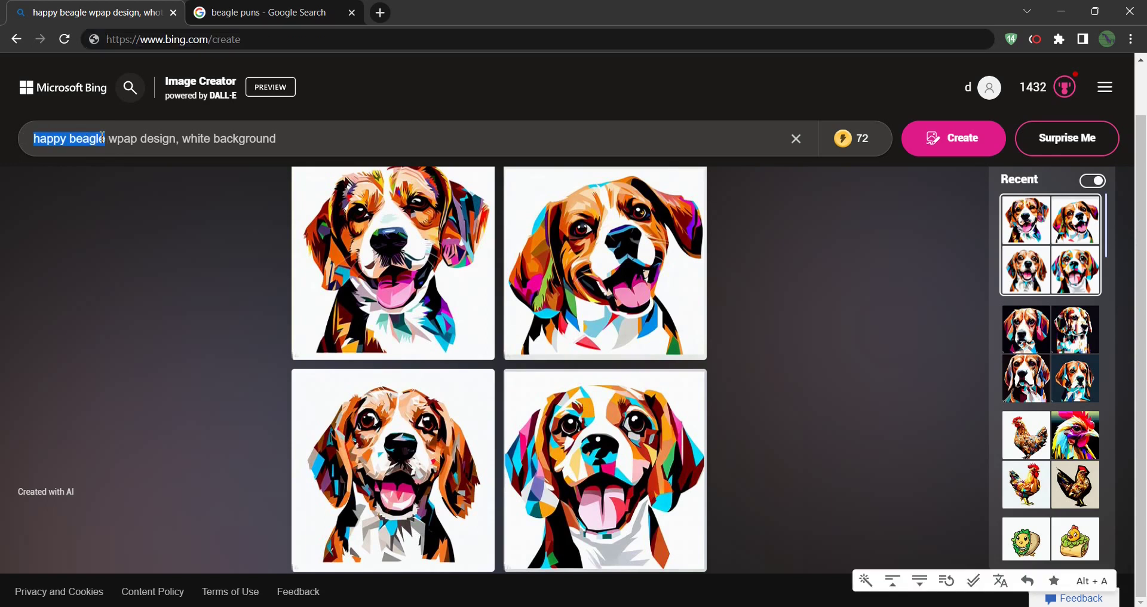
left_click_drag(109, 141, 144, 140)
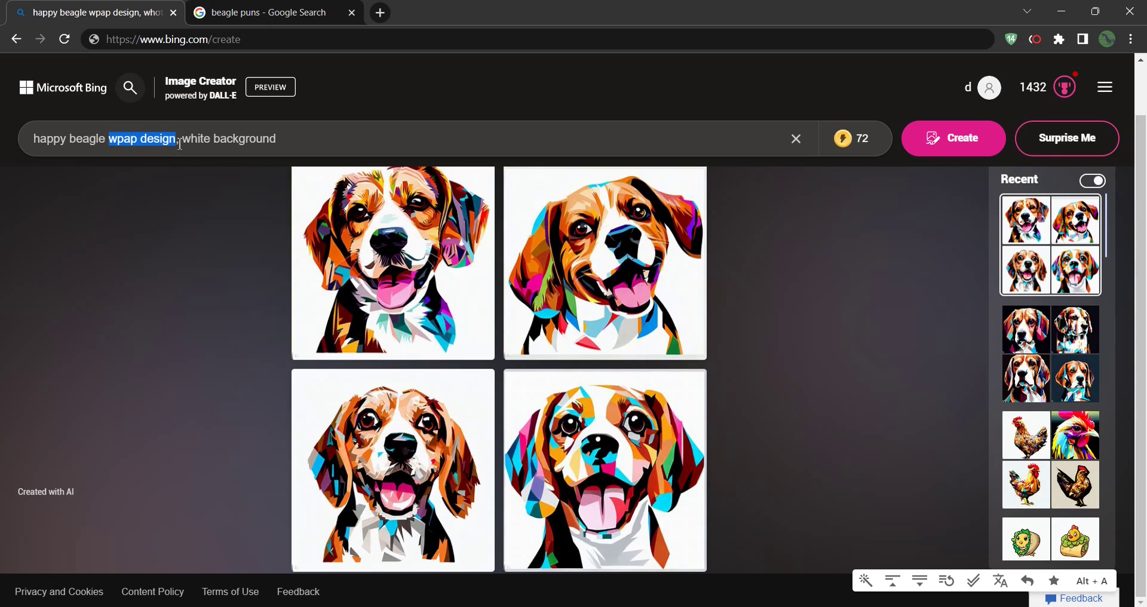
left_click_drag(182, 144, 278, 141)
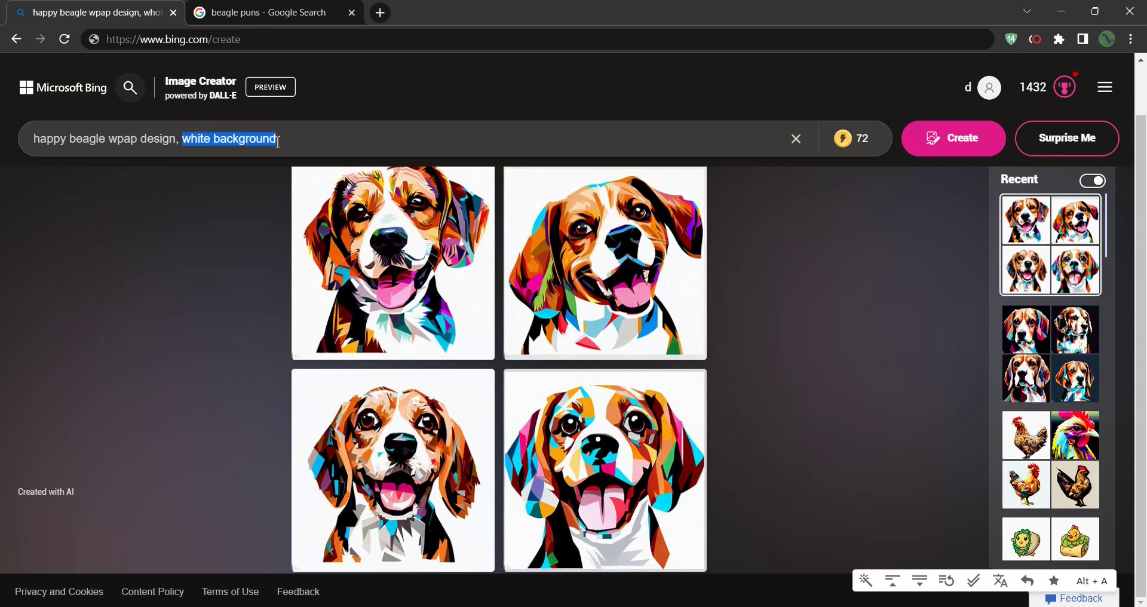
left_click(665, 258)
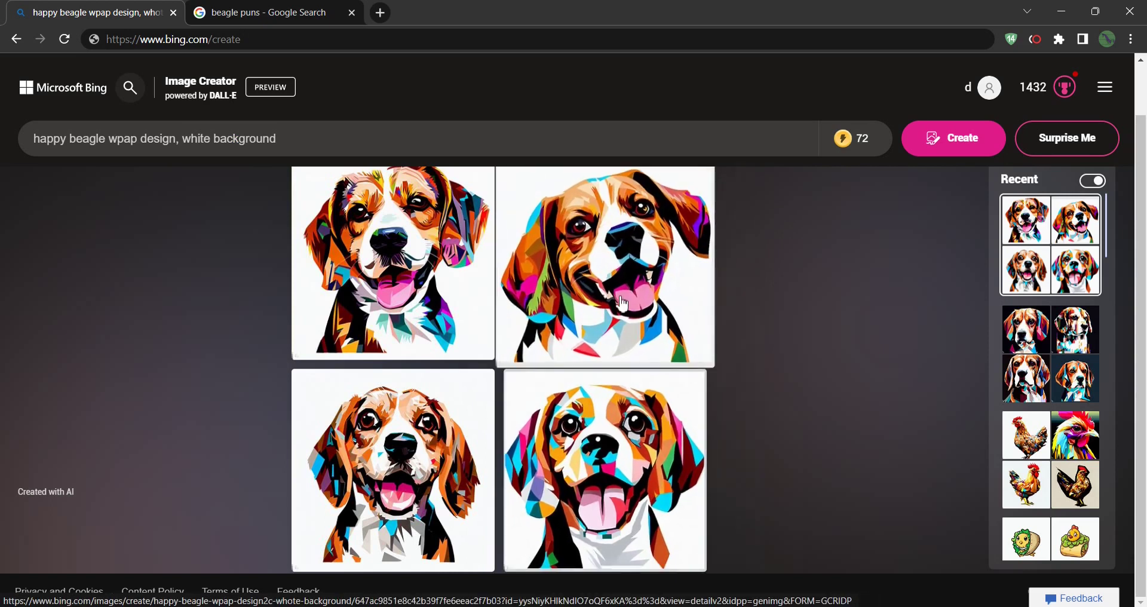
- View the fourth beagle image full size, then switch to the beagle puns search results
left_click(611, 411)
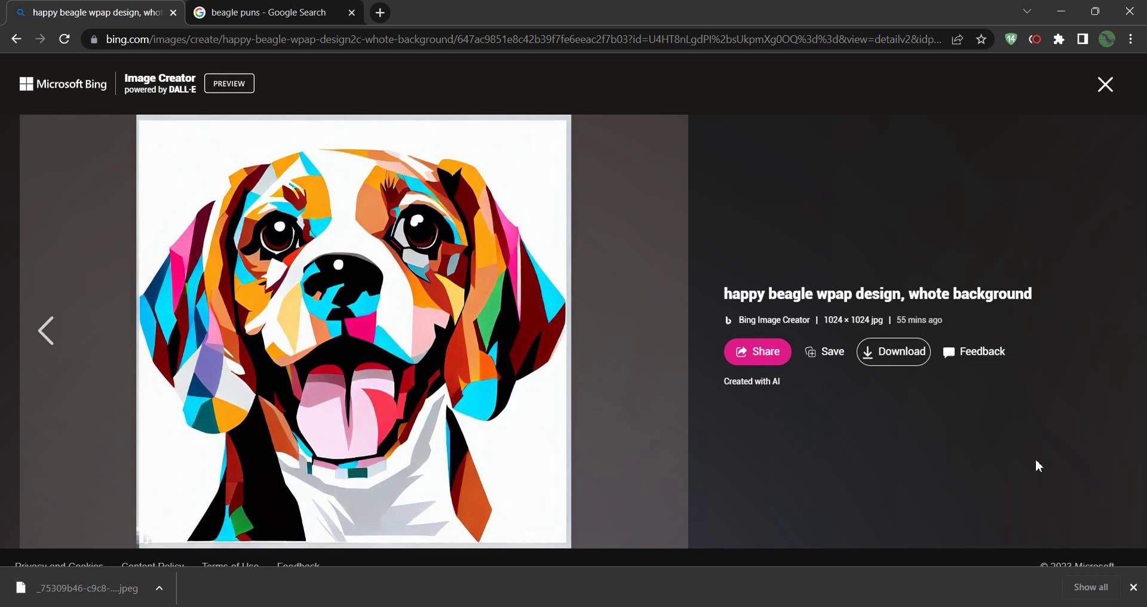
left_click(1133, 588)
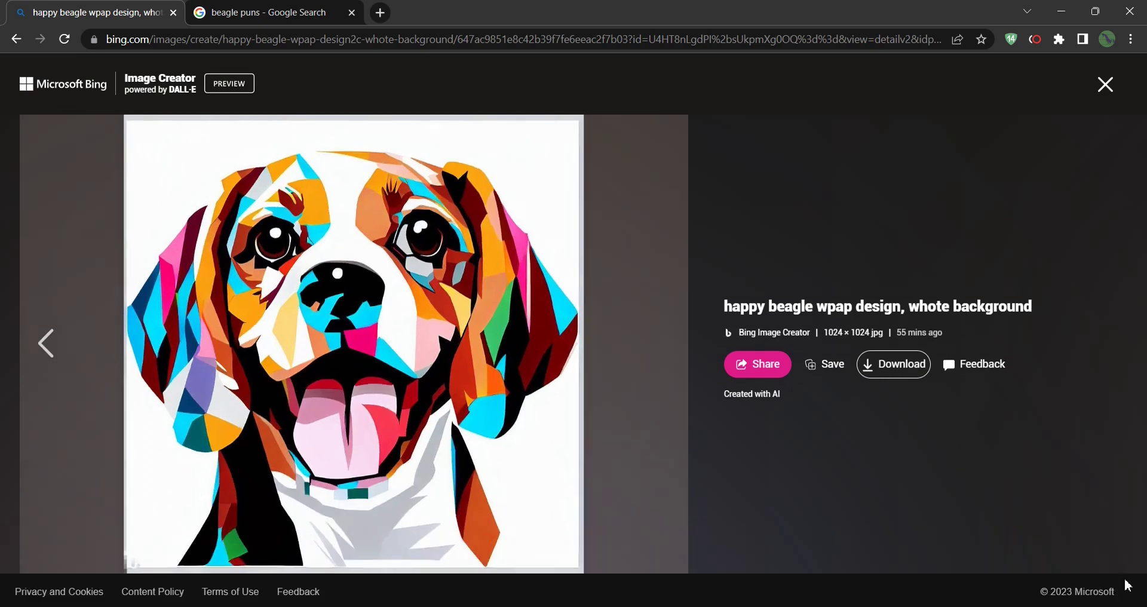
left_click(294, 15)
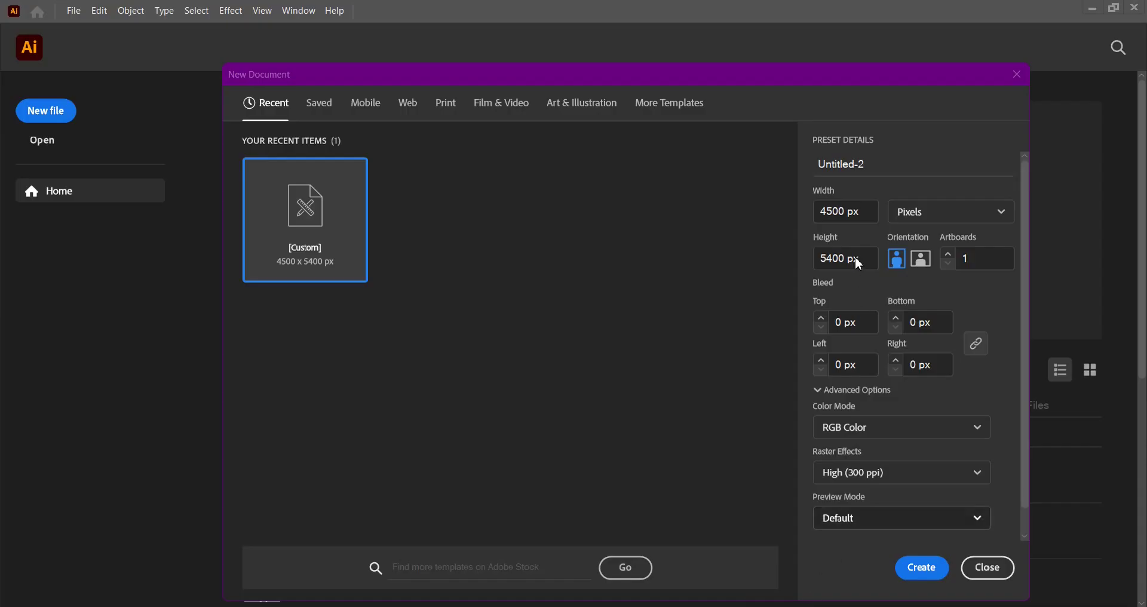
- Create a 4500 × 5400 px RGB document in pixels with High (300 ppi) raster effects
left_click(916, 214)
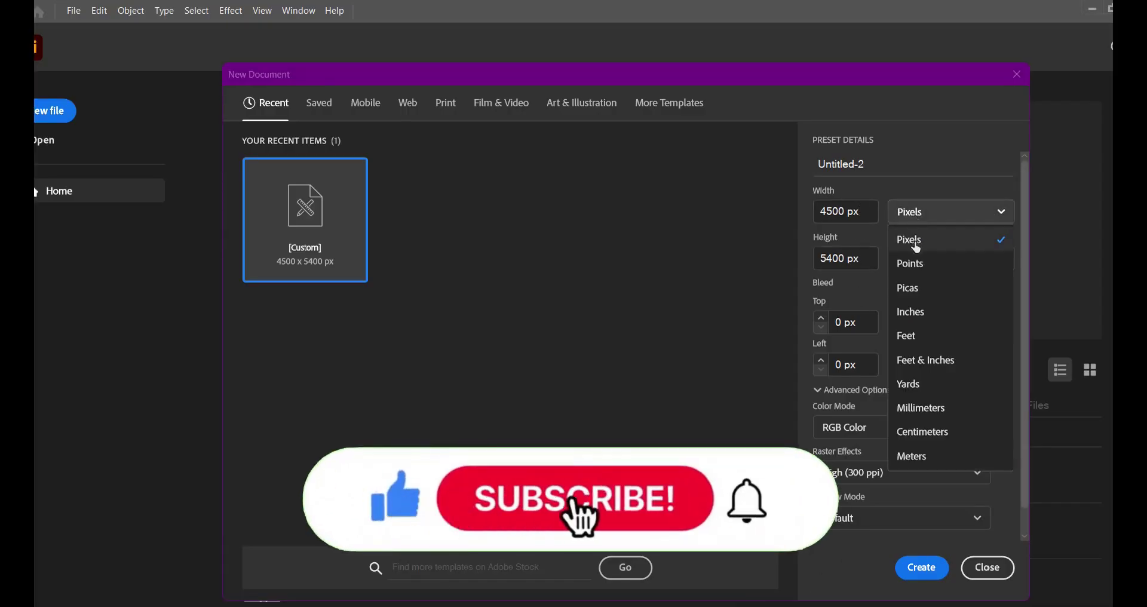
left_click(919, 216)
left_click_drag(866, 210, 805, 209)
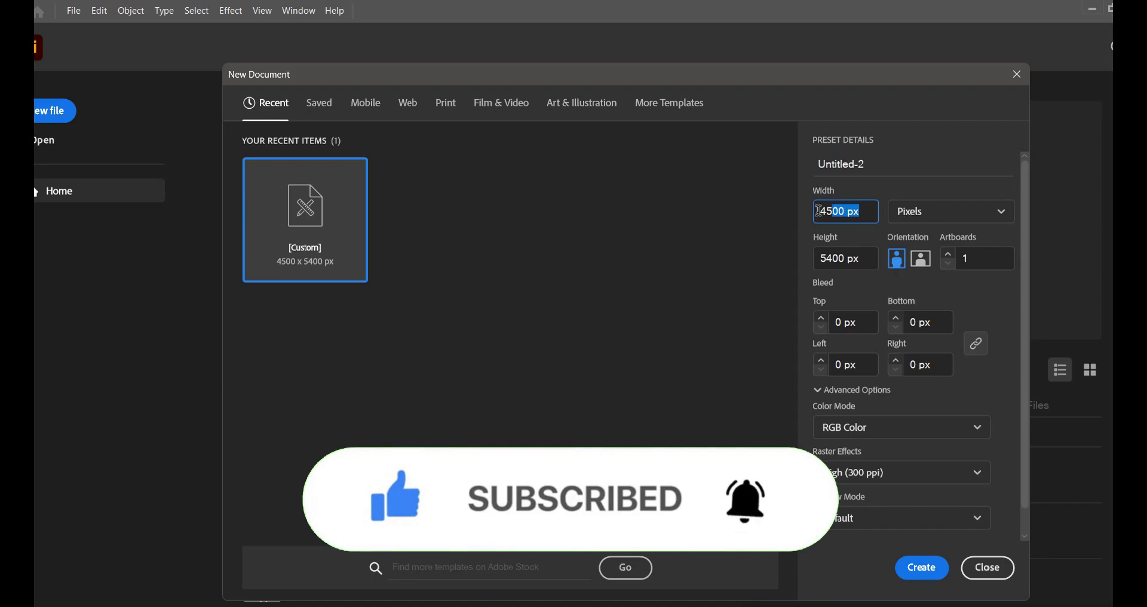
left_click_drag(866, 258, 819, 255)
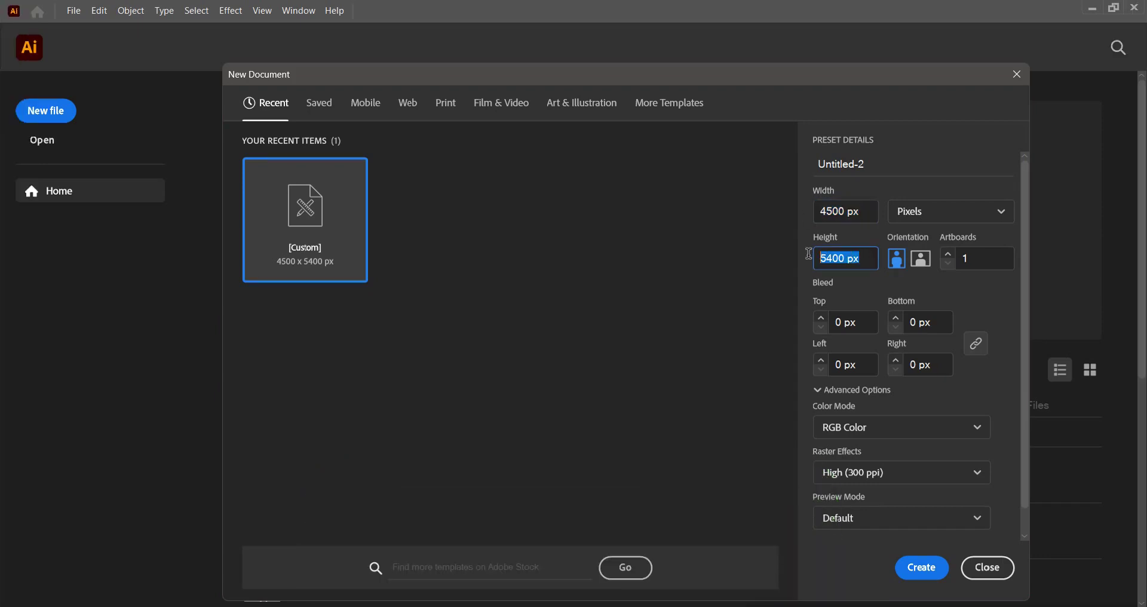
left_click(857, 476)
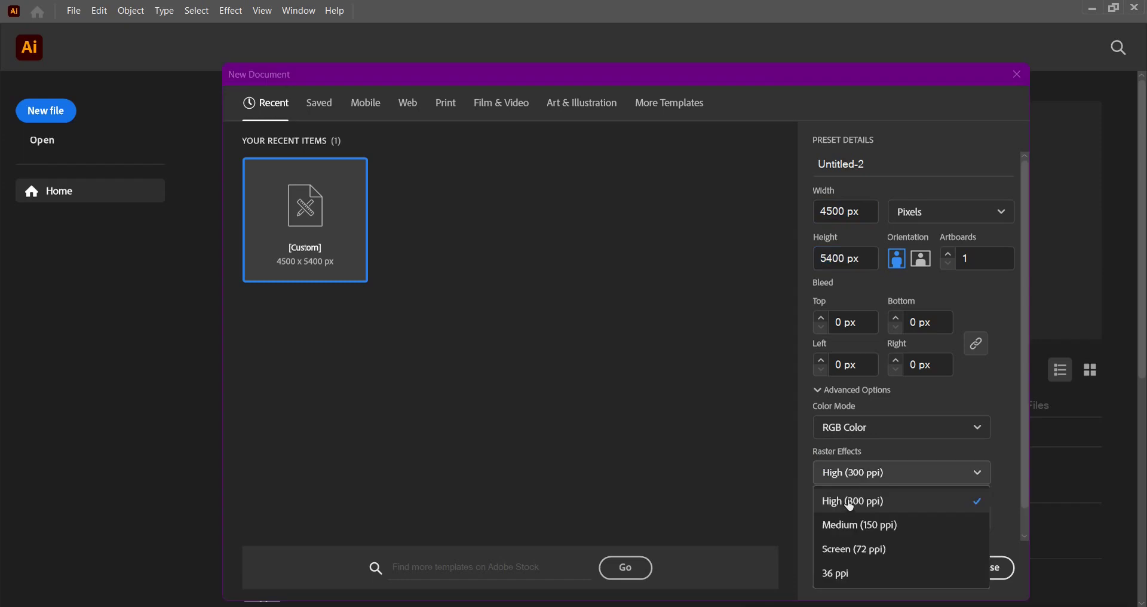
left_click(804, 464)
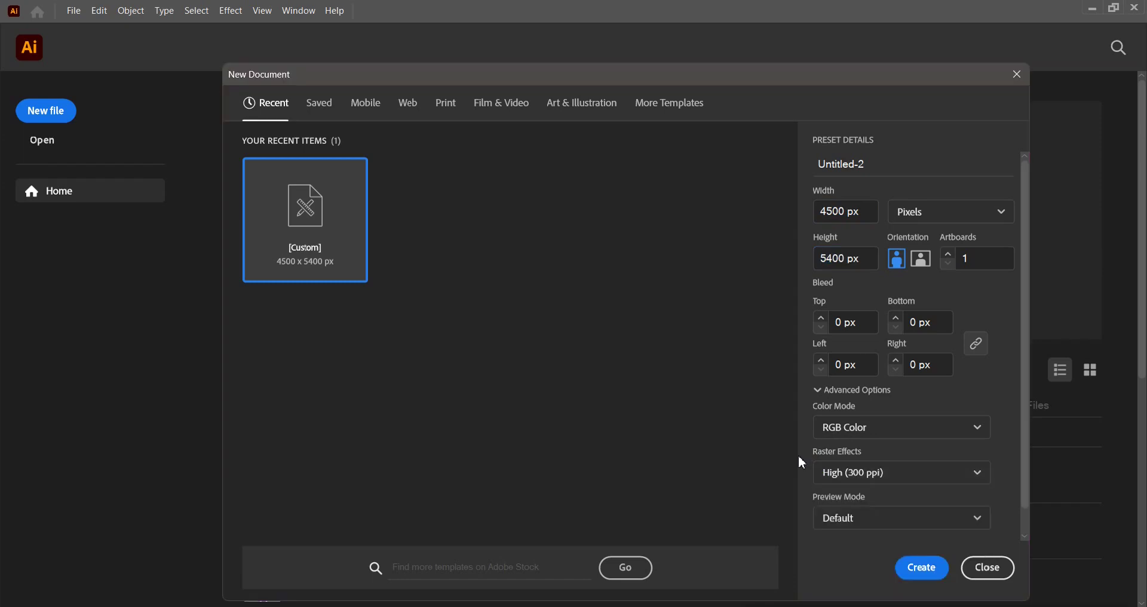
left_click(917, 568)
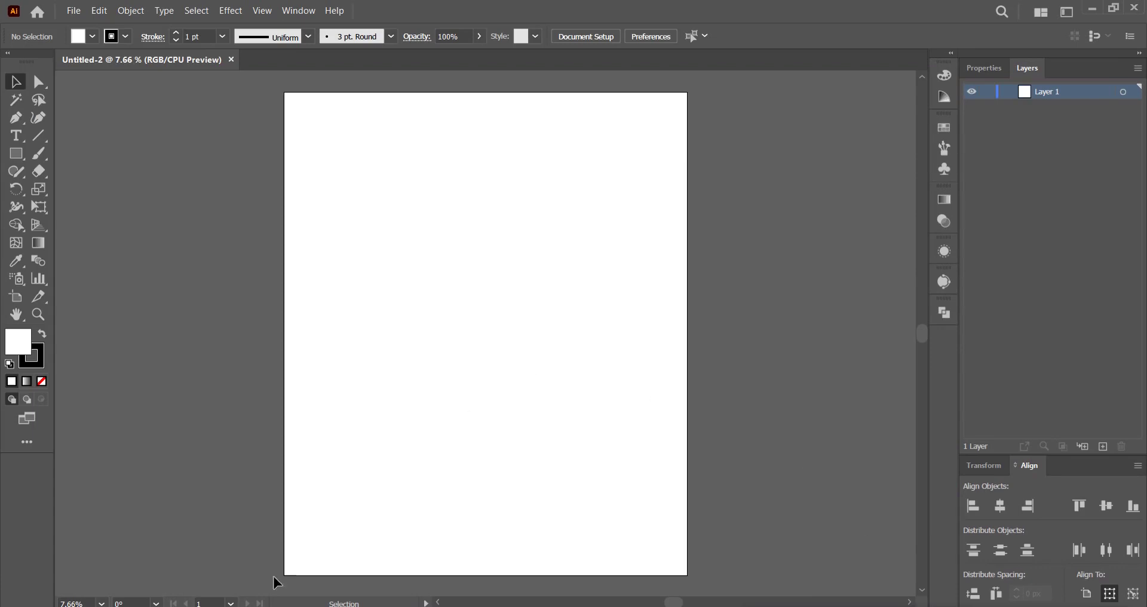
- Place the beagle JPEG enlarged, centre it on the artboard, then move it beside the artboard
left_click_drag(509, 358, 476, 392)
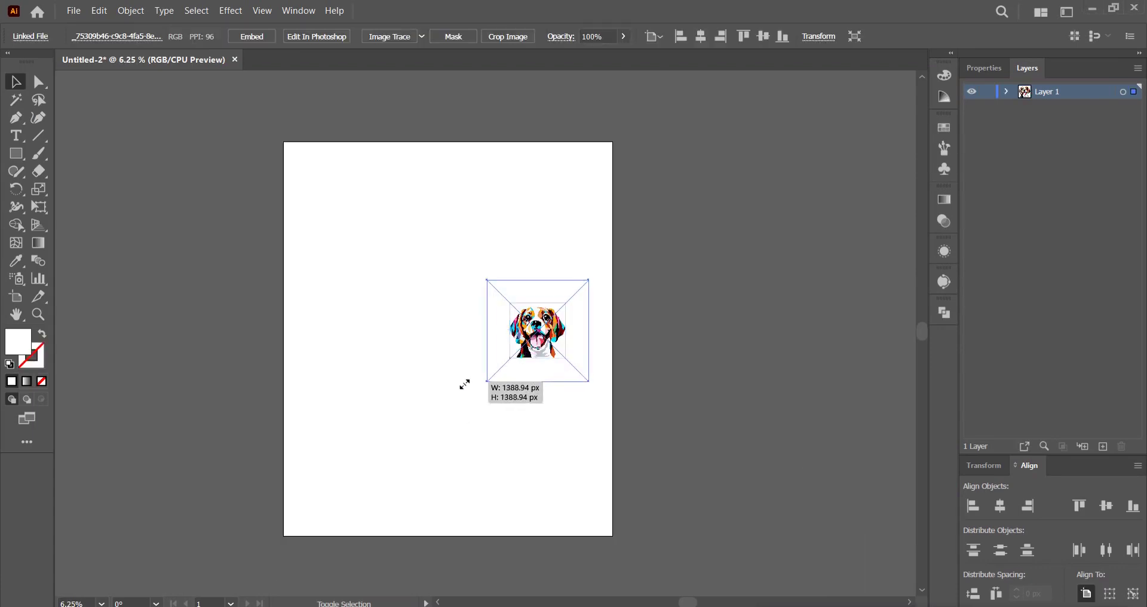
left_click(700, 36)
left_click(763, 37)
scroll(483, 309, "up", 1, "alt")
scroll(483, 309, "up", 1, "alt")
mouse_move(483, 309)
left_mouse_down()
mouse_move(466, 328)
mouse_move(574, 302)
left_mouse_up()
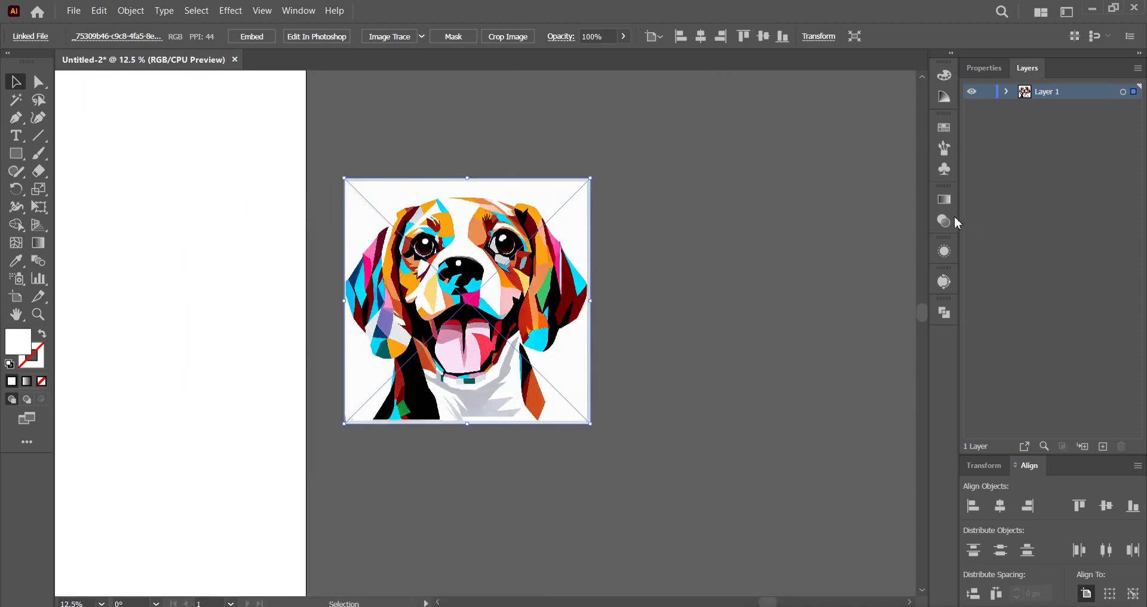
left_click(299, 12)
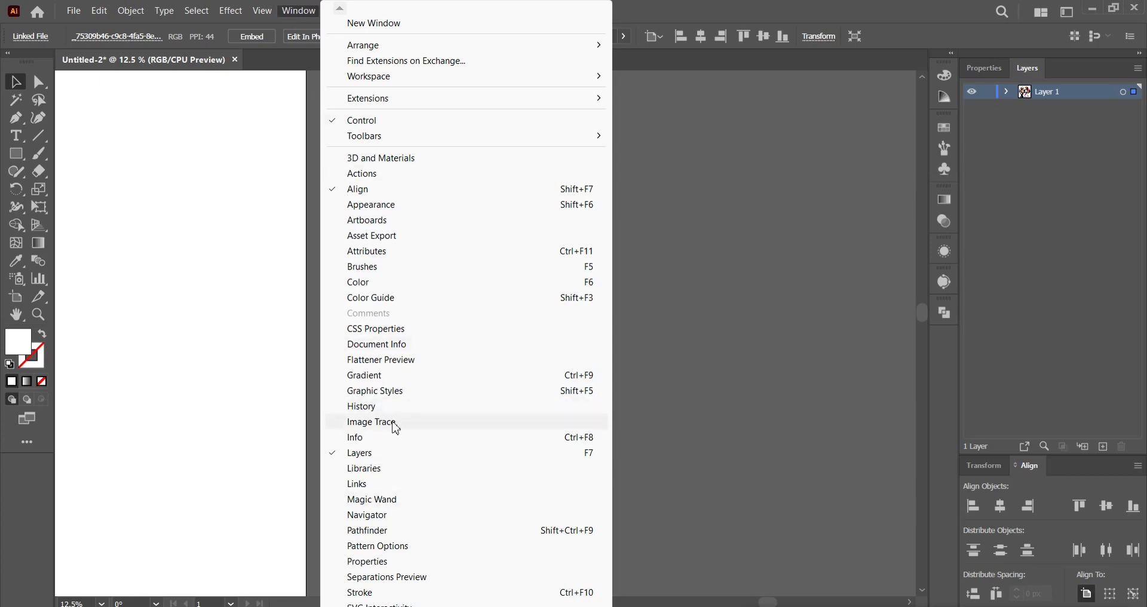
- Image Trace the placed beagle with the tracing mode set to Color
left_click(372, 421)
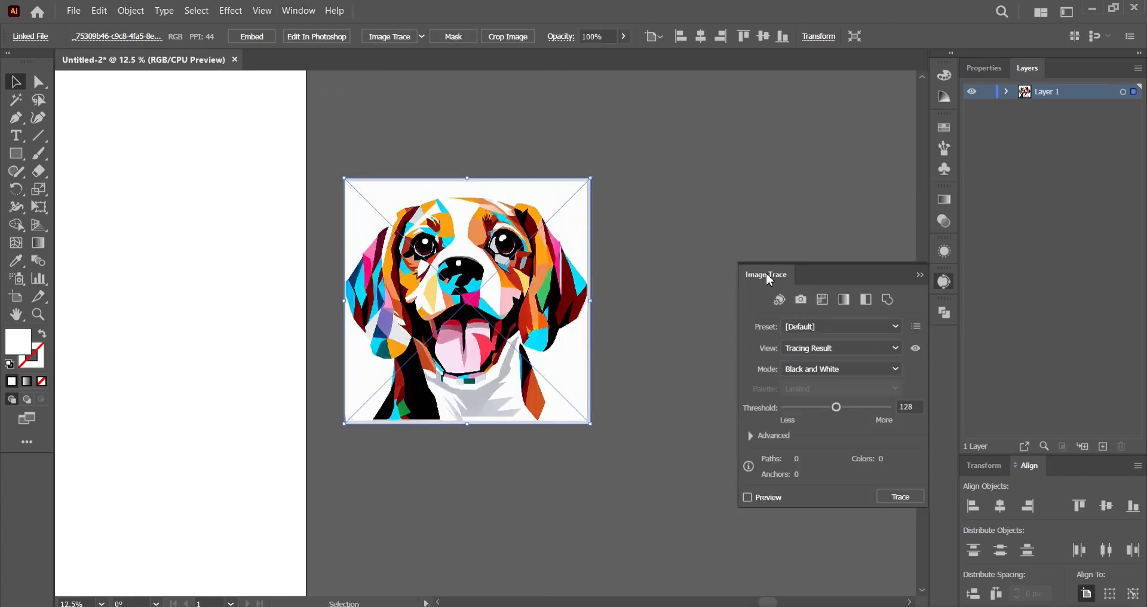
left_click(396, 40)
scroll(518, 263, "up", 1)
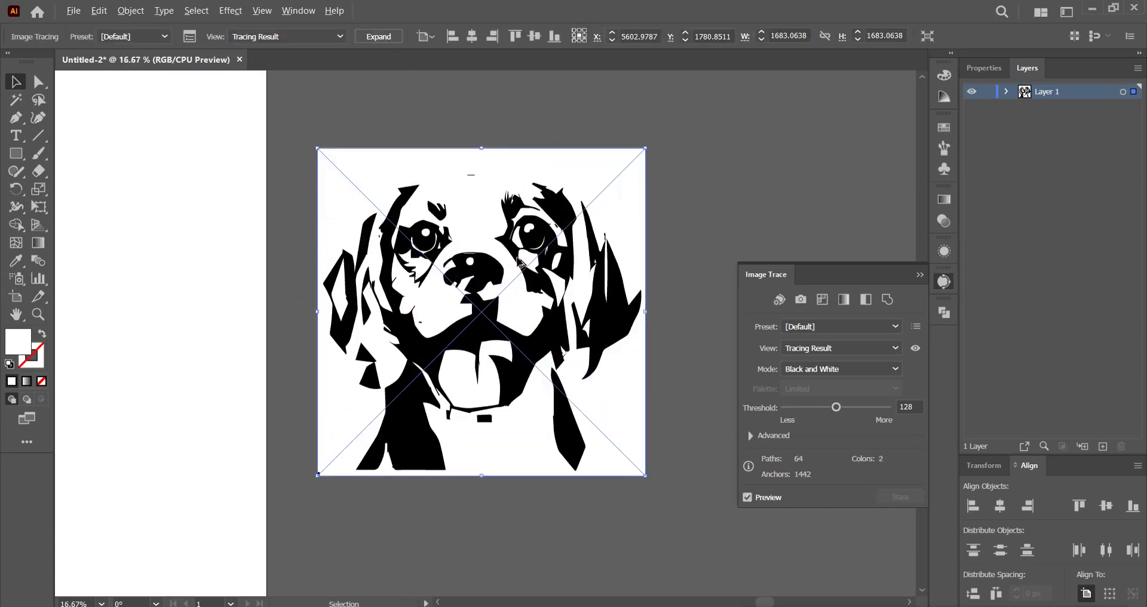
scroll(517, 263, "up", 1)
left_click(836, 369)
left_click(837, 388)
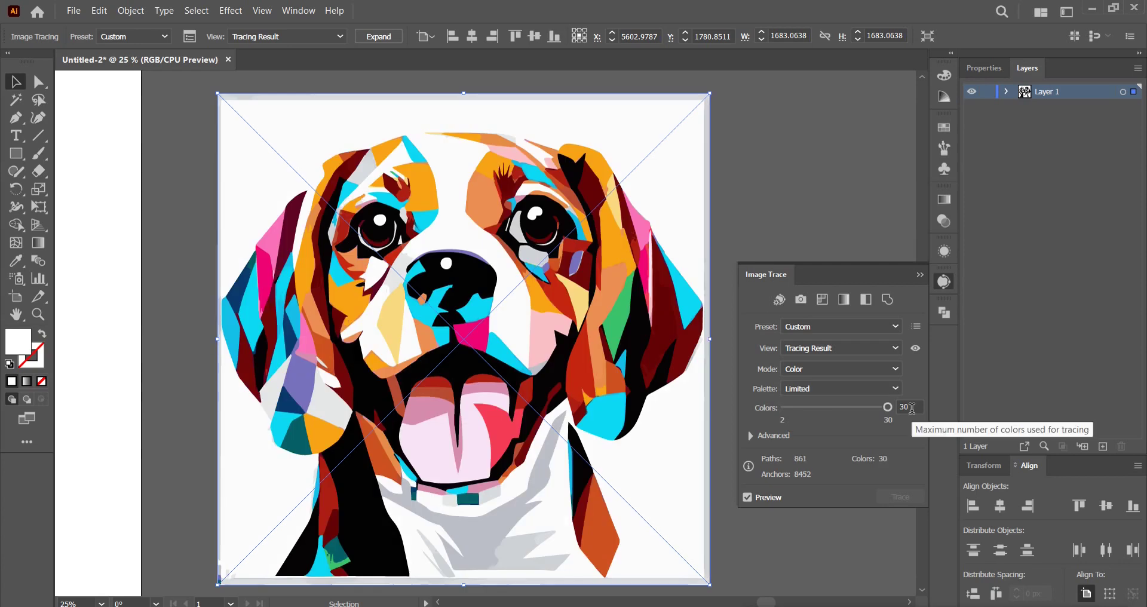
type("20")
- Limit the tracing to 15 colours and expand it into editable vectors
key("Return")
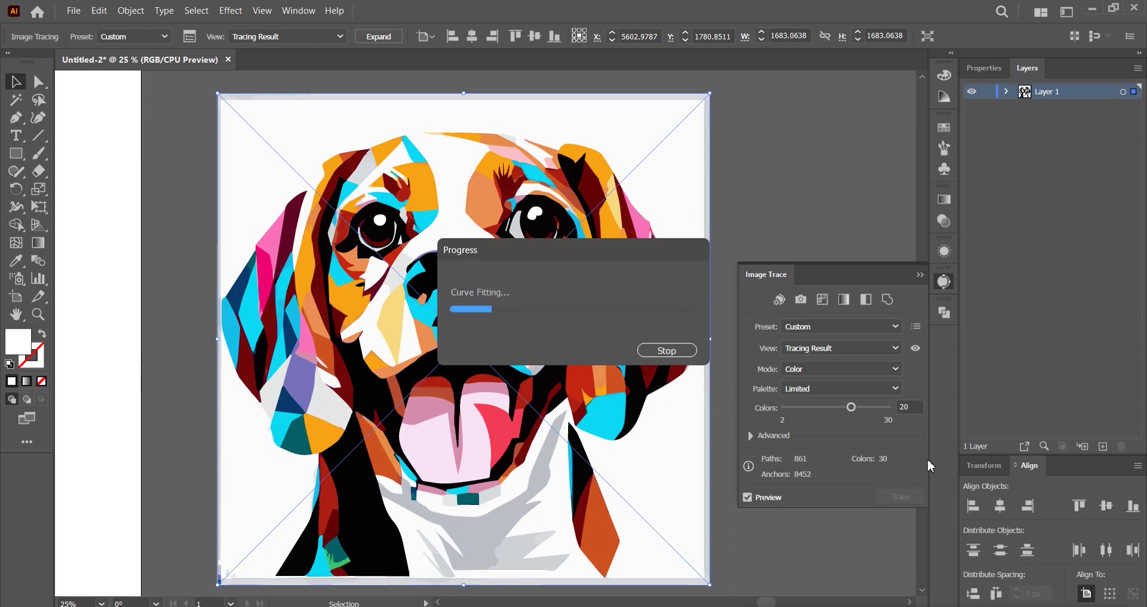
left_click(918, 408)
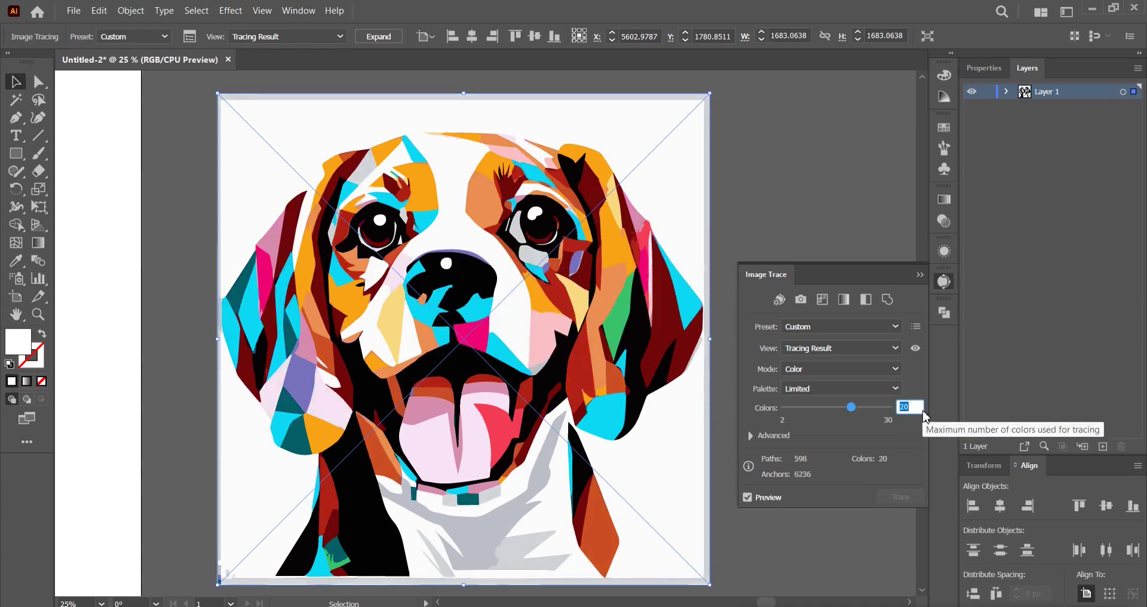
type("15")
key("Return")
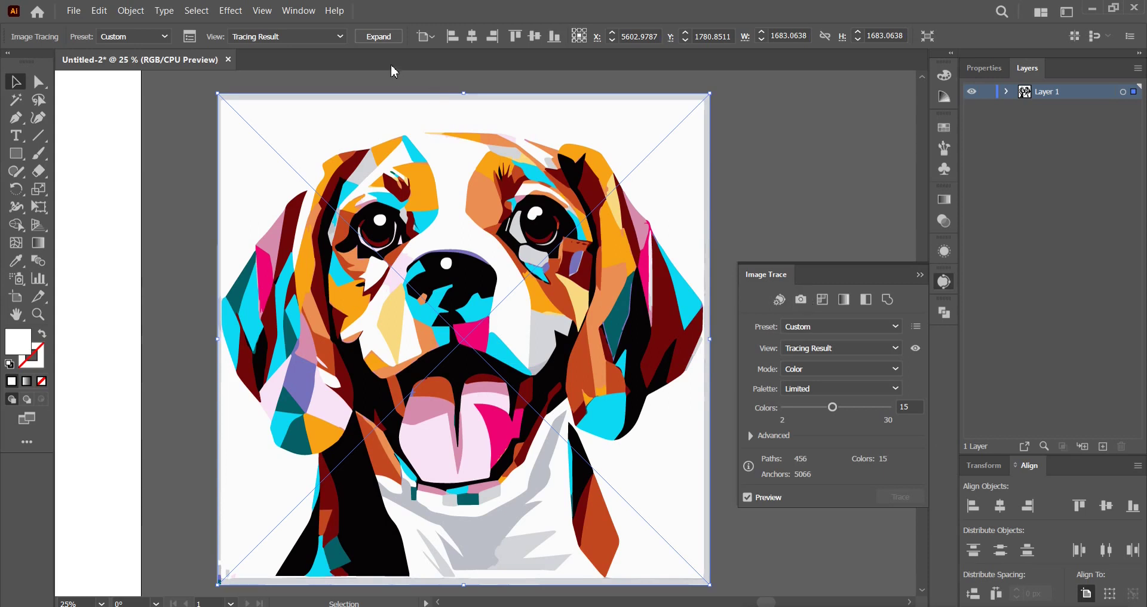
left_click(379, 36)
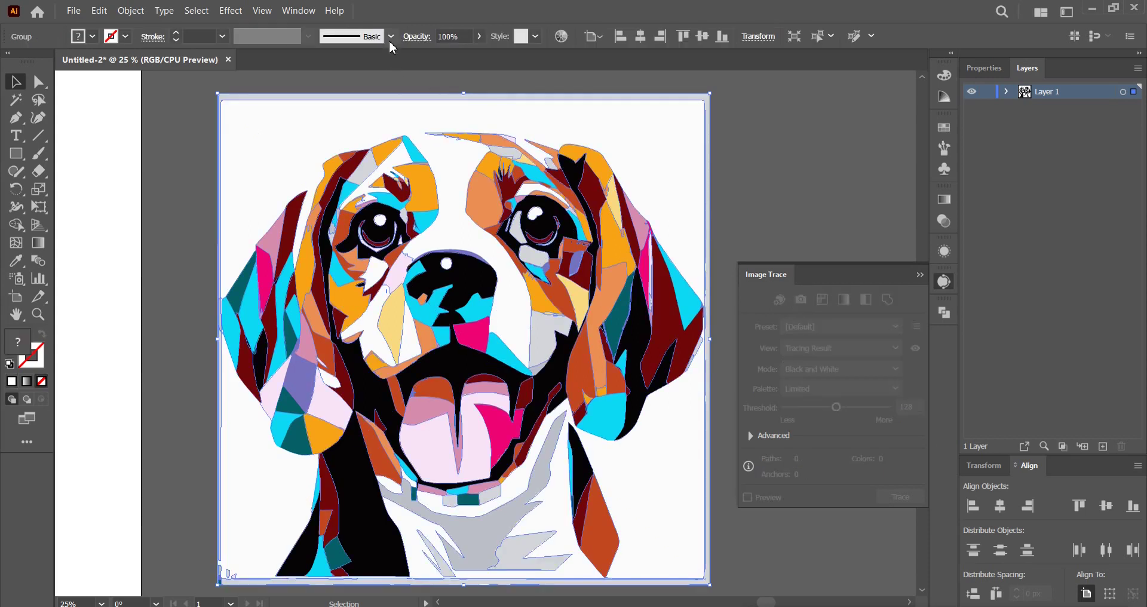
- Ungroup the traced beagle and delete its white background square
left_click(953, 282)
right_click(687, 206)
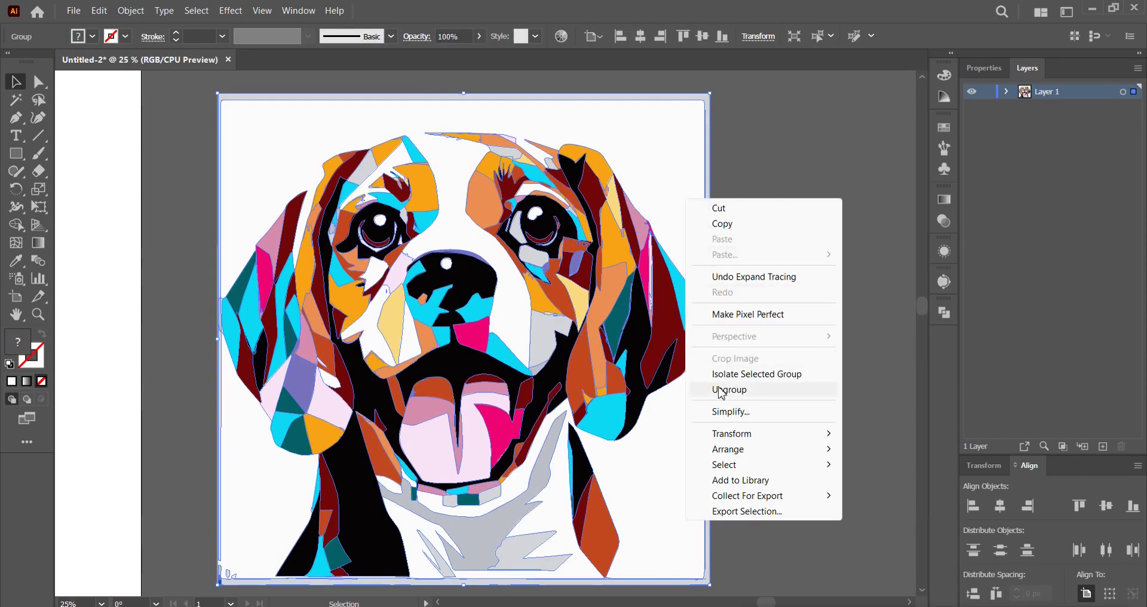
left_click(722, 390)
left_click(772, 362)
scroll(773, 362, "down", 1)
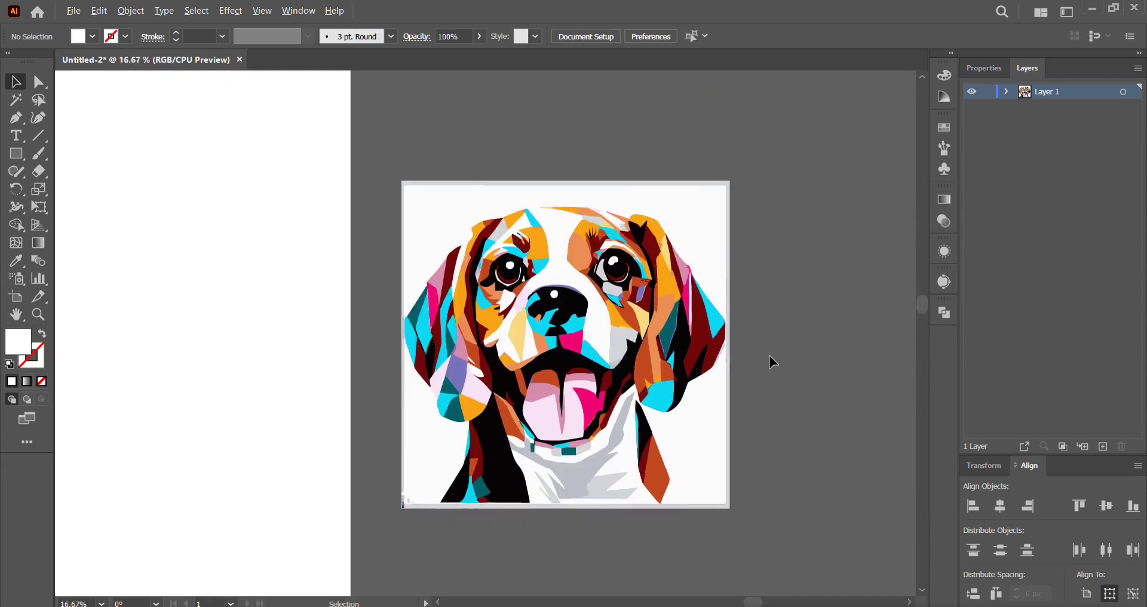
left_click_drag(770, 359, 763, 363)
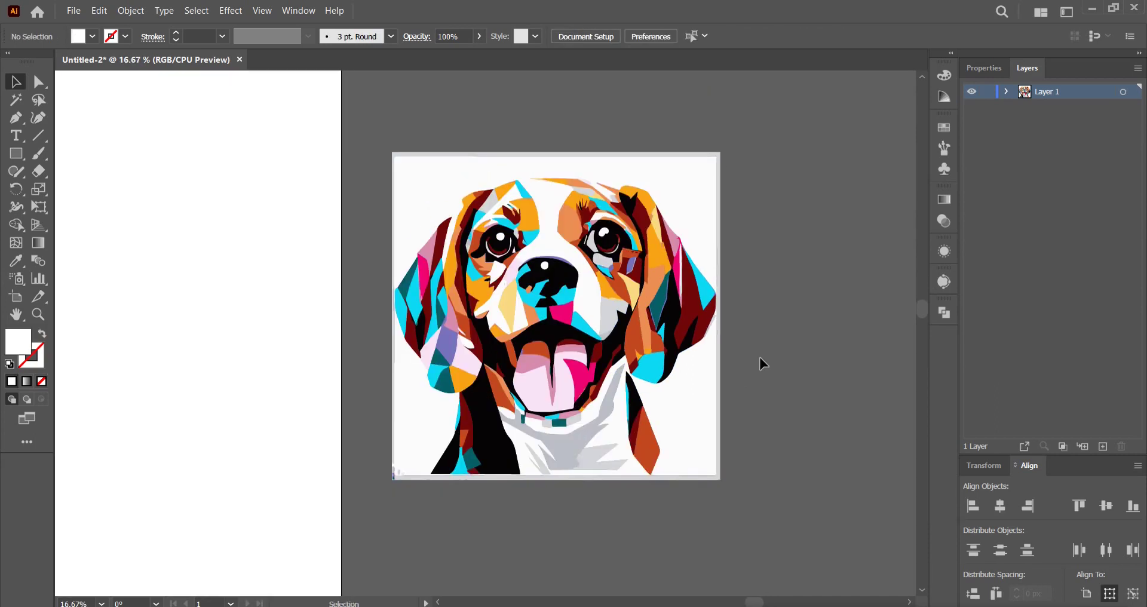
key("ctrl+a")
left_click(714, 395)
key("Delete")
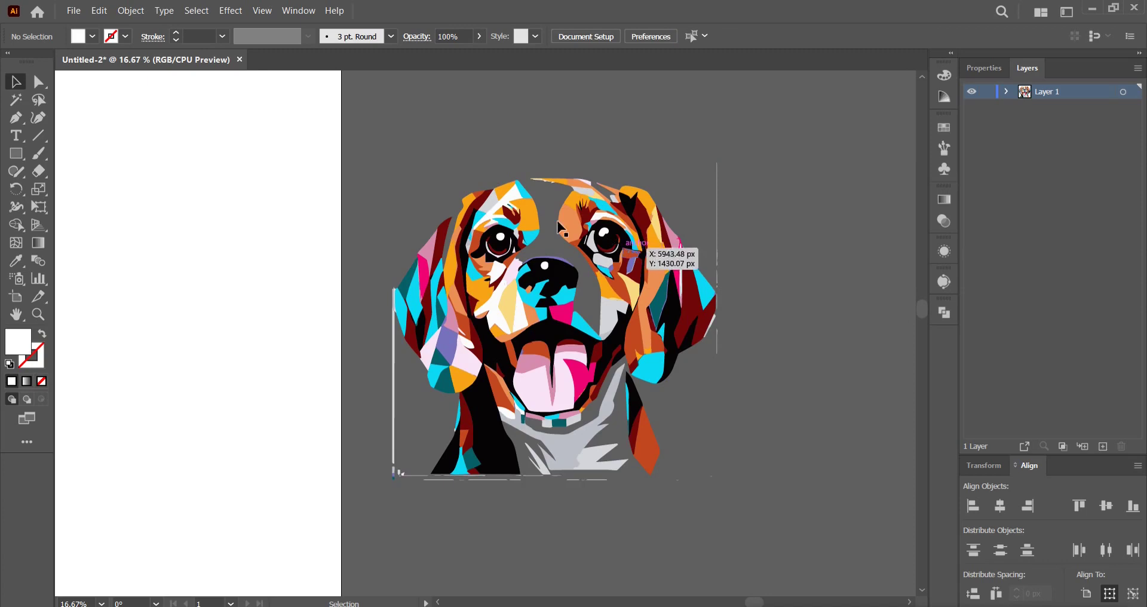
- Delete the thin leftover path at lower left and the slivers along the right vertical line
left_click(400, 443)
key("Delete")
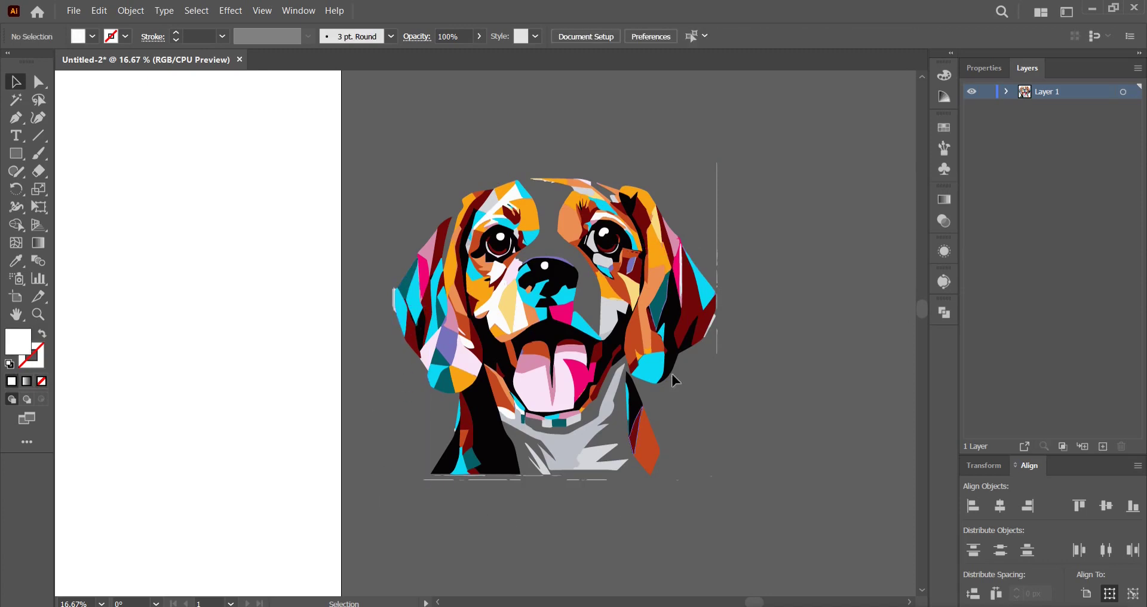
scroll(674, 379, "up", 3)
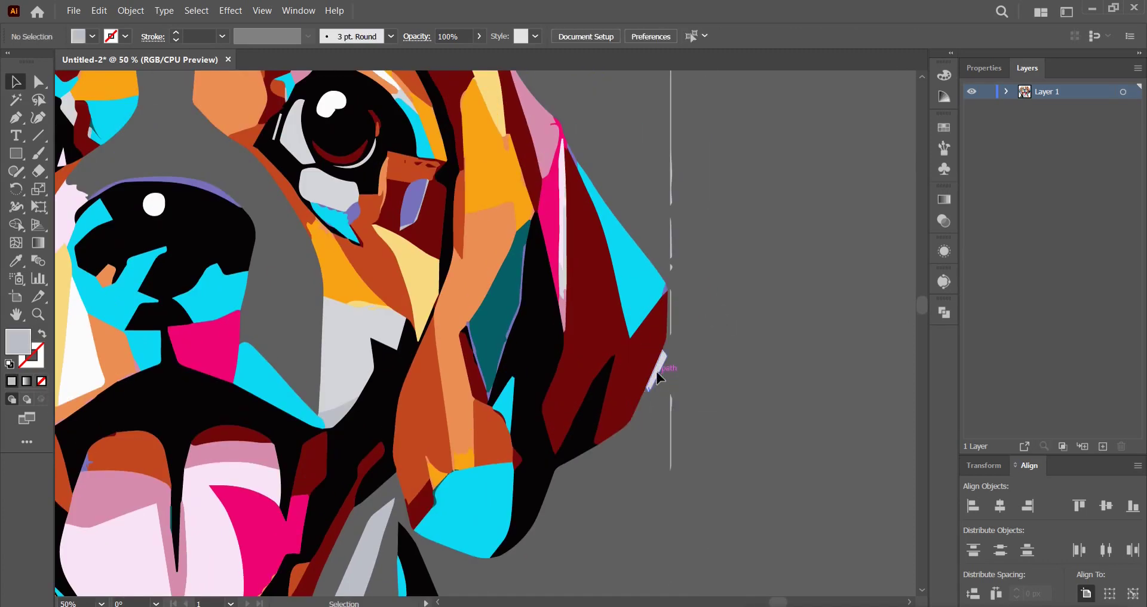
left_click(657, 377)
key("Delete")
left_click_drag(653, 385, 679, 474)
key("Delete")
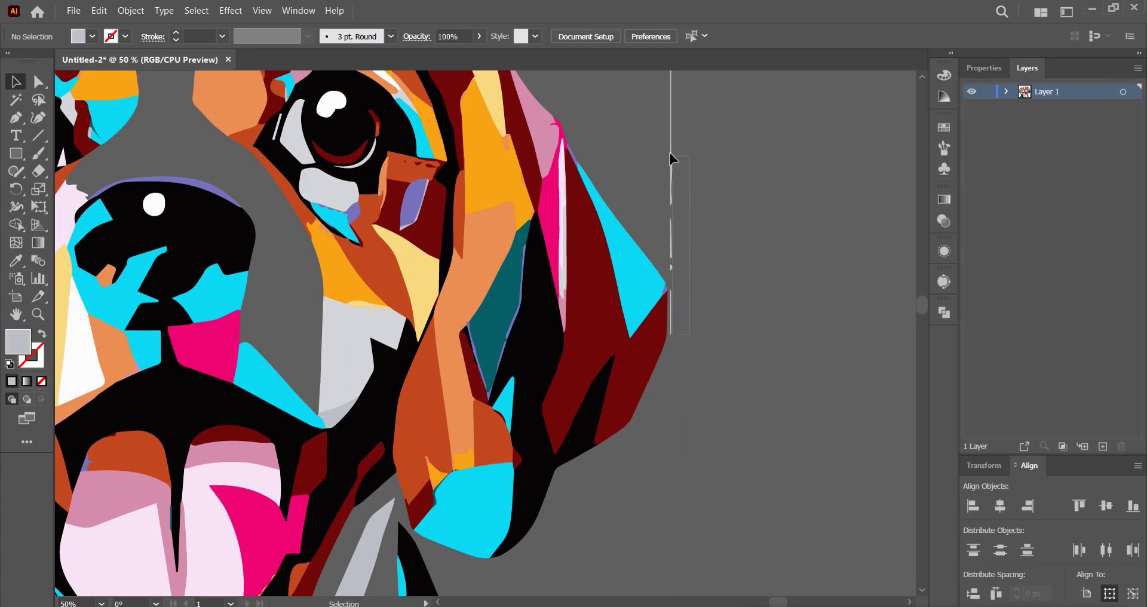
left_click(671, 153)
key("Delete")
- Remove the remaining sliver lines along the bottom of the dog
scroll(748, 310, "down", 2)
scroll(472, 245, "down", 1)
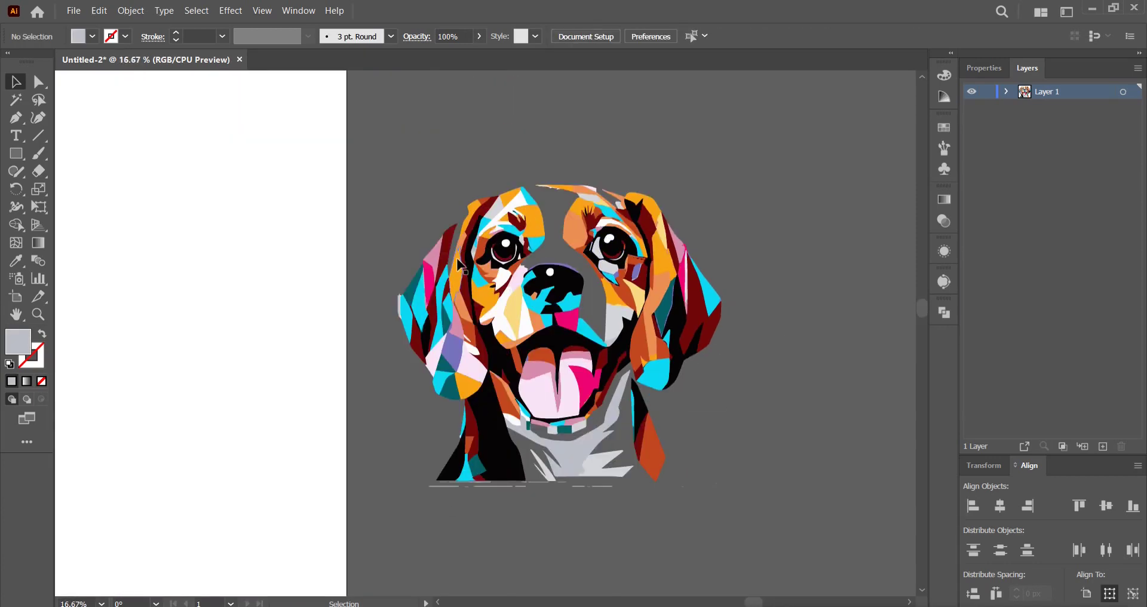
scroll(650, 505, "up", 1)
left_click(348, 477)
key("Delete")
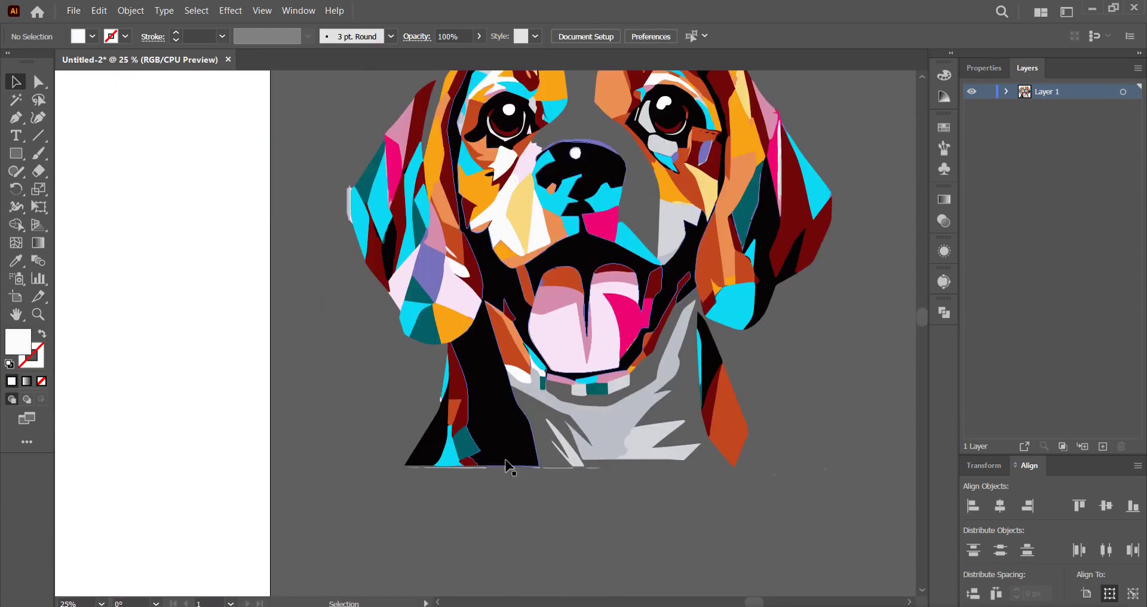
scroll(501, 464, "up", 4)
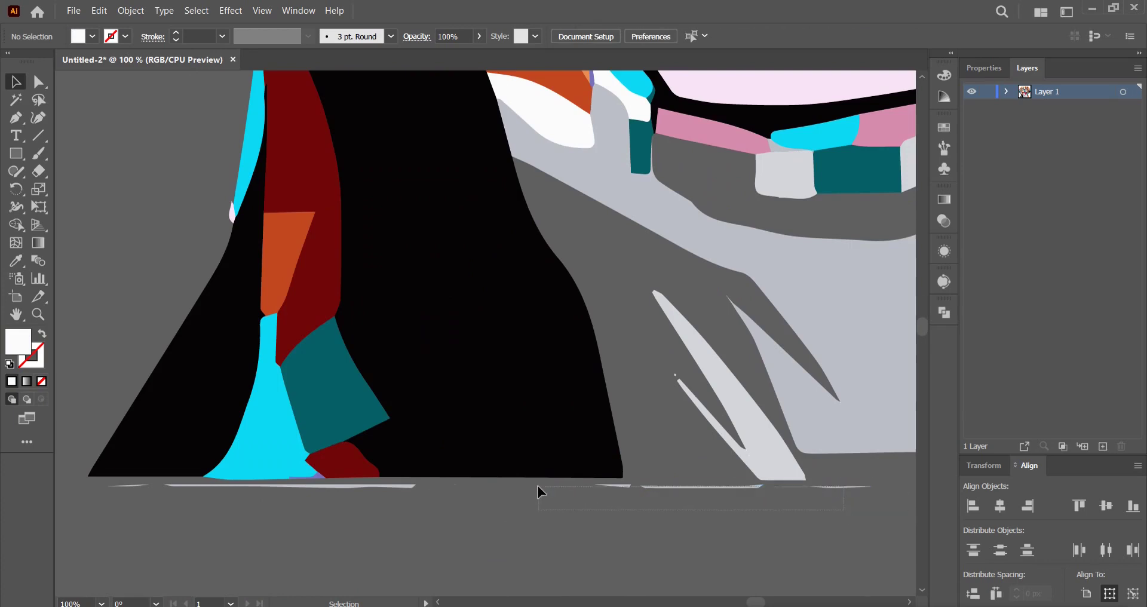
left_click_drag(843, 510, 538, 485)
key("Delete")
left_click_drag(314, 515, 93, 486)
key("Delete")
scroll(163, 497, "down", 4)
scroll(465, 293, "down", 2)
- Regroup all the beagle's vector pieces into one object and sample white as the fill
left_click_drag(465, 293, 438, 243)
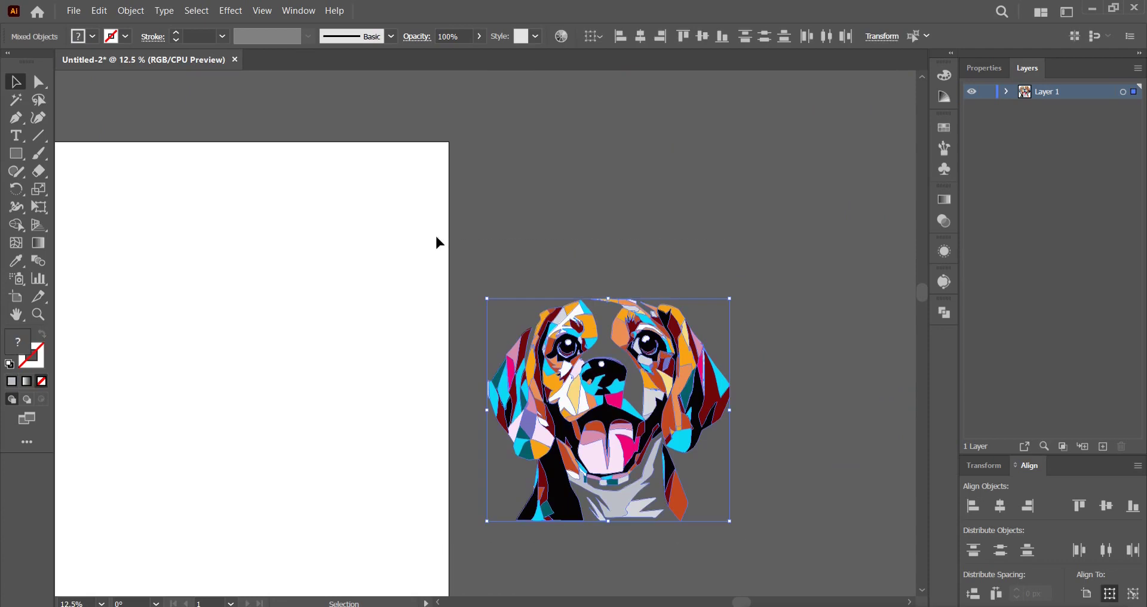
scroll(573, 404, "up", 1)
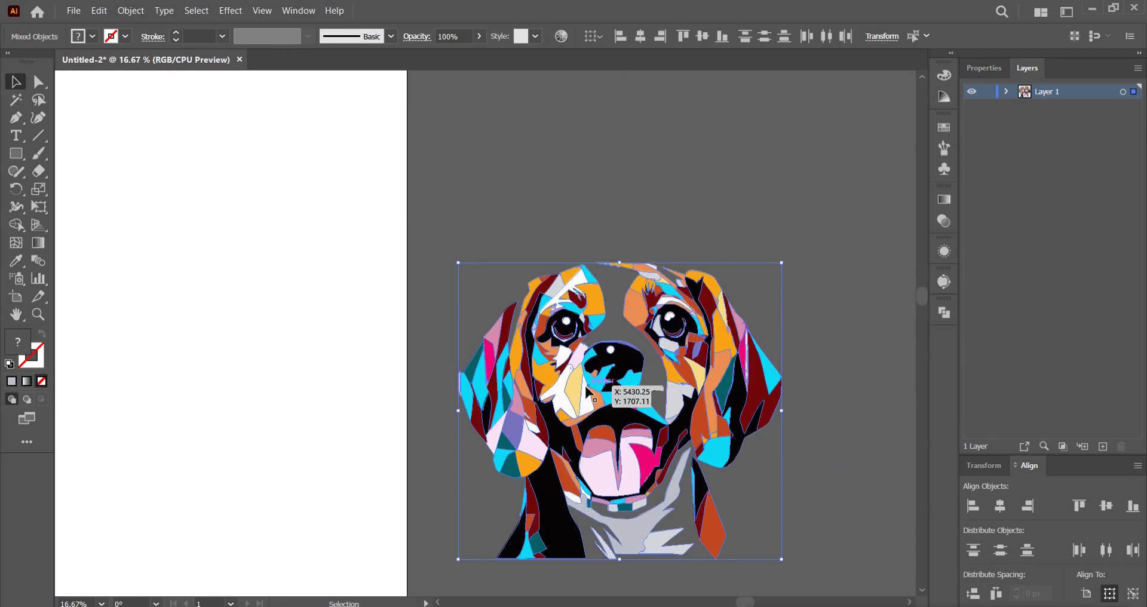
right_click(585, 387)
left_click(625, 262)
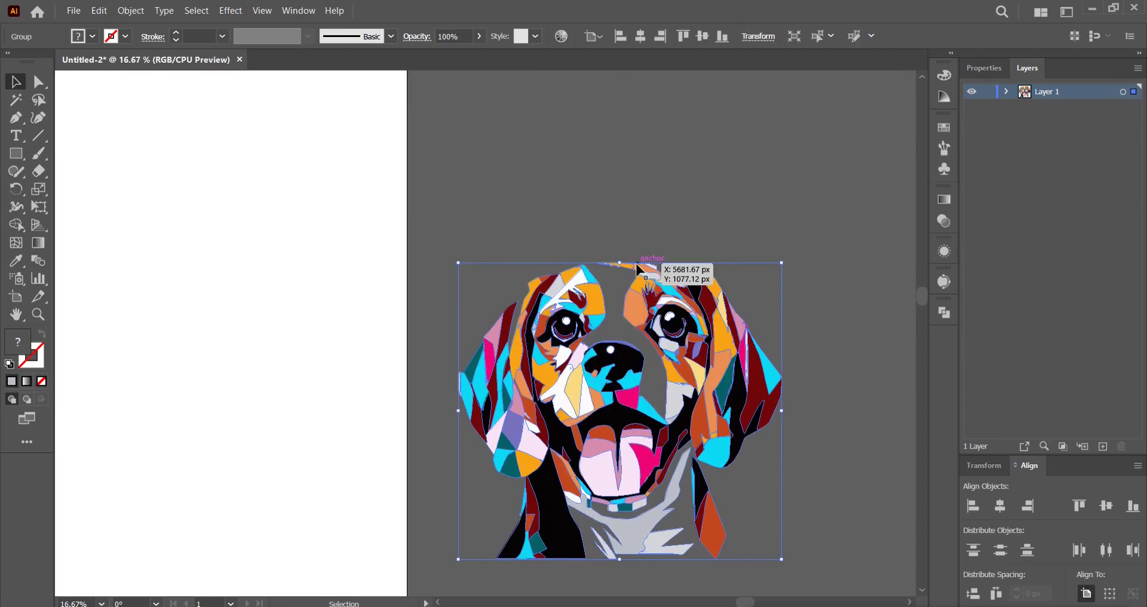
left_click_drag(754, 420, 727, 446)
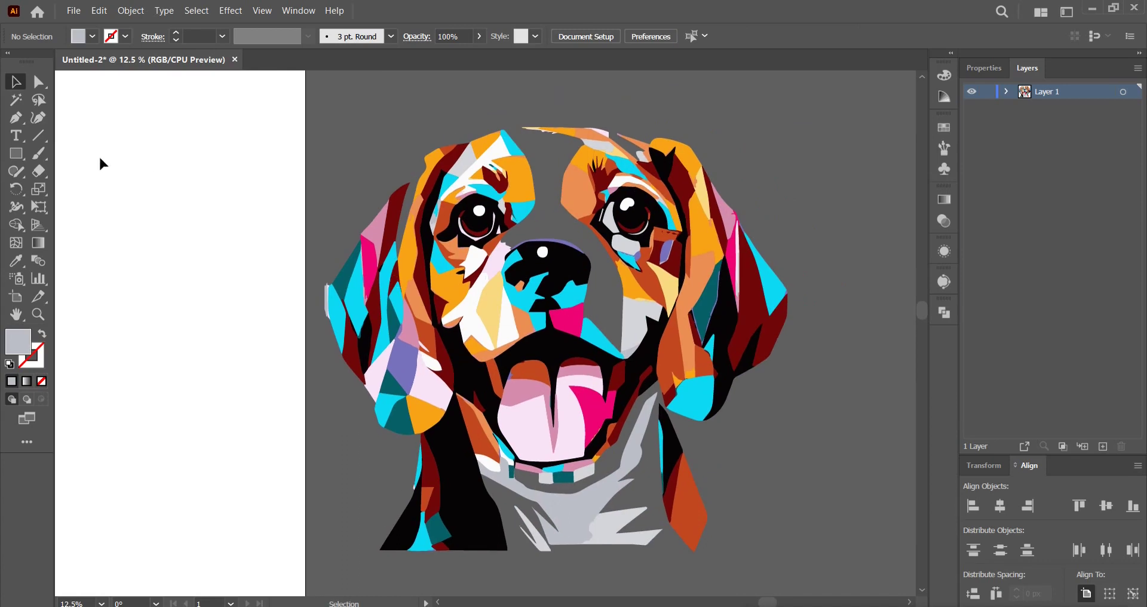
left_click(16, 261)
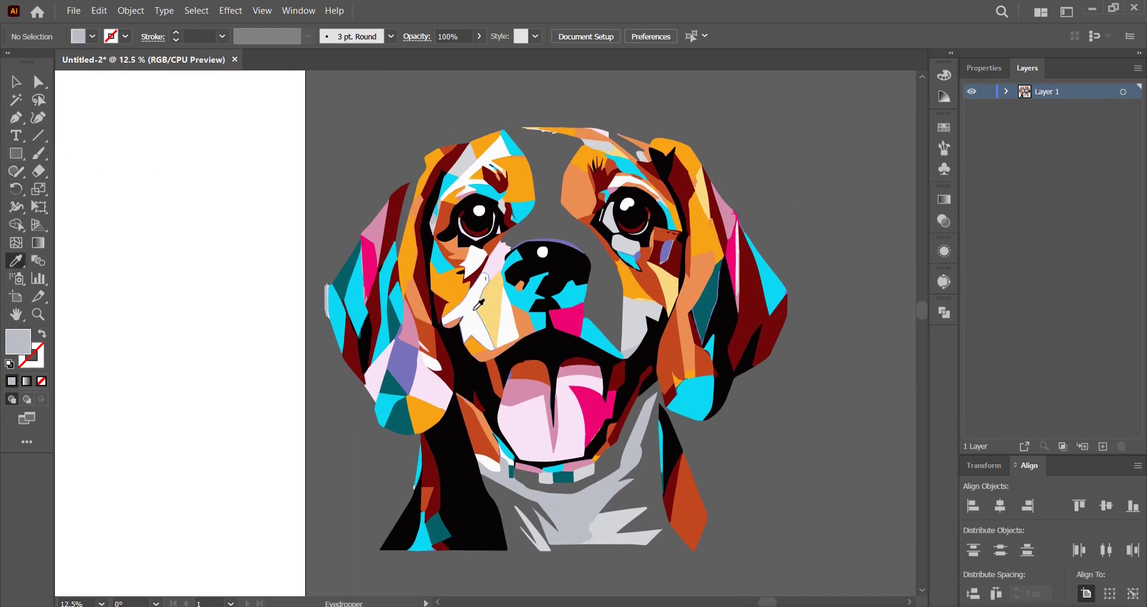
left_click(169, 209)
- Start a Pen outline at the left ear and trace across the top of the head to the right ear
left_click(16, 118)
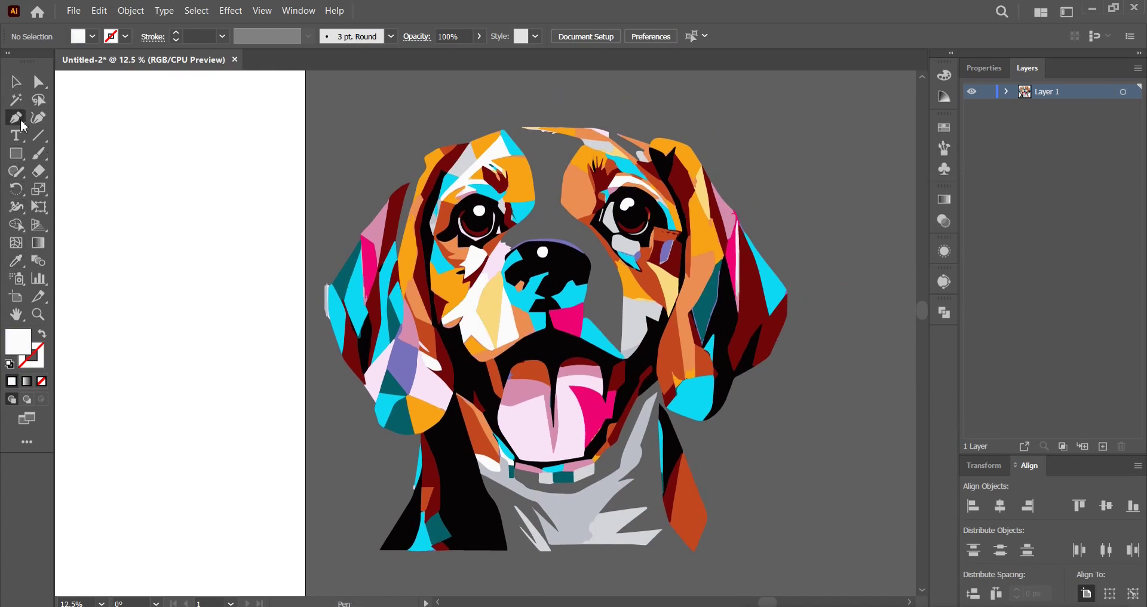
scroll(534, 123, "up", 1)
scroll(533, 122, "up", 1)
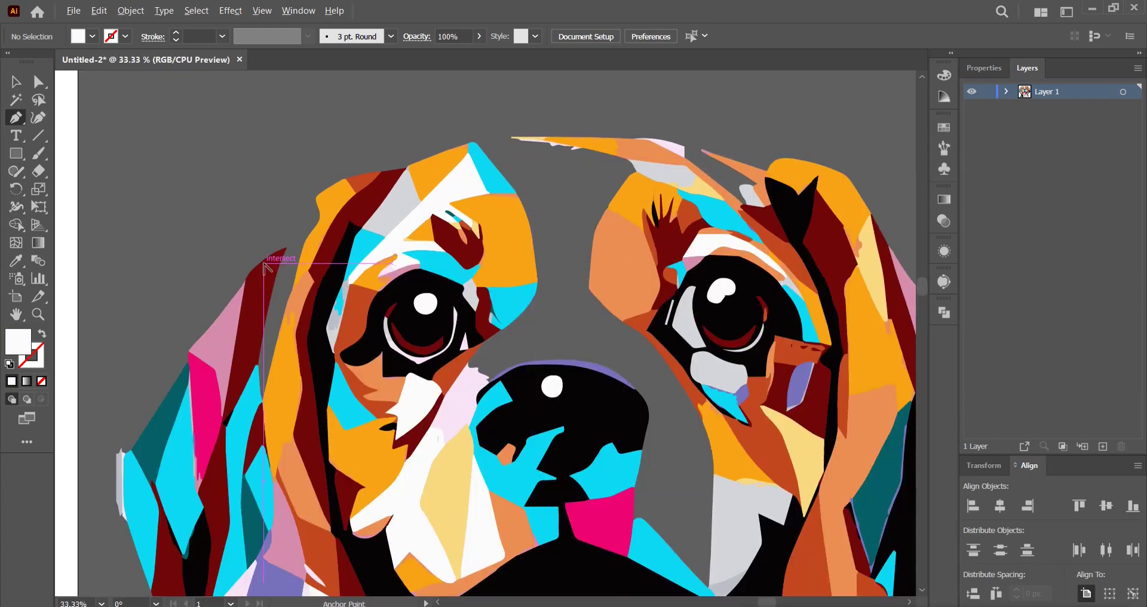
scroll(281, 260, "up", 1)
left_click(299, 241)
left_click_drag(310, 234, 372, 204)
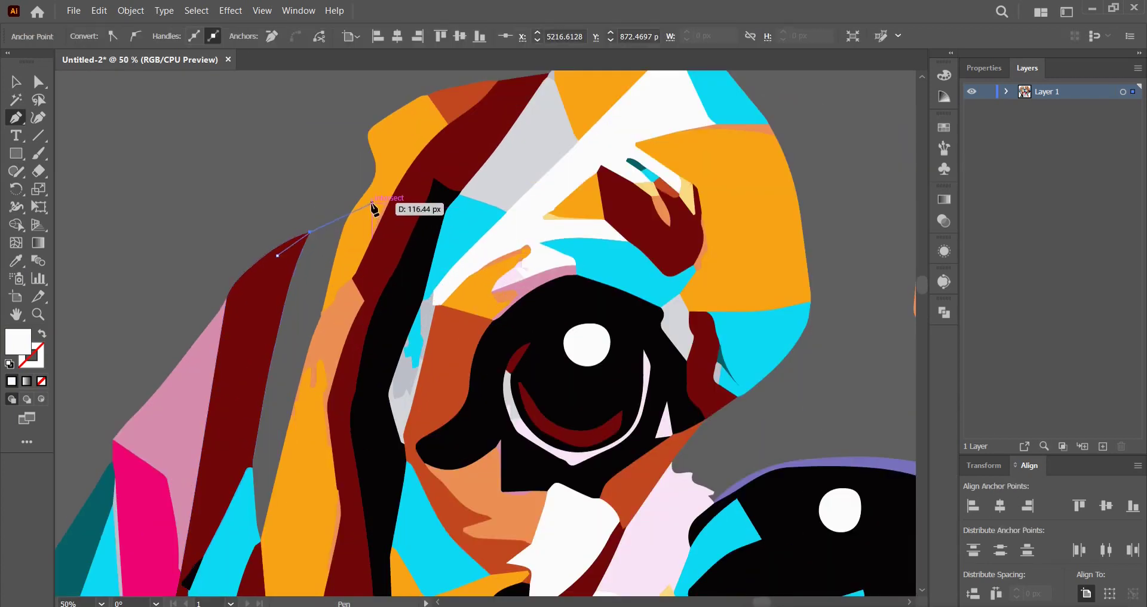
scroll(363, 287, "down", 1)
scroll(363, 287, "up", 2)
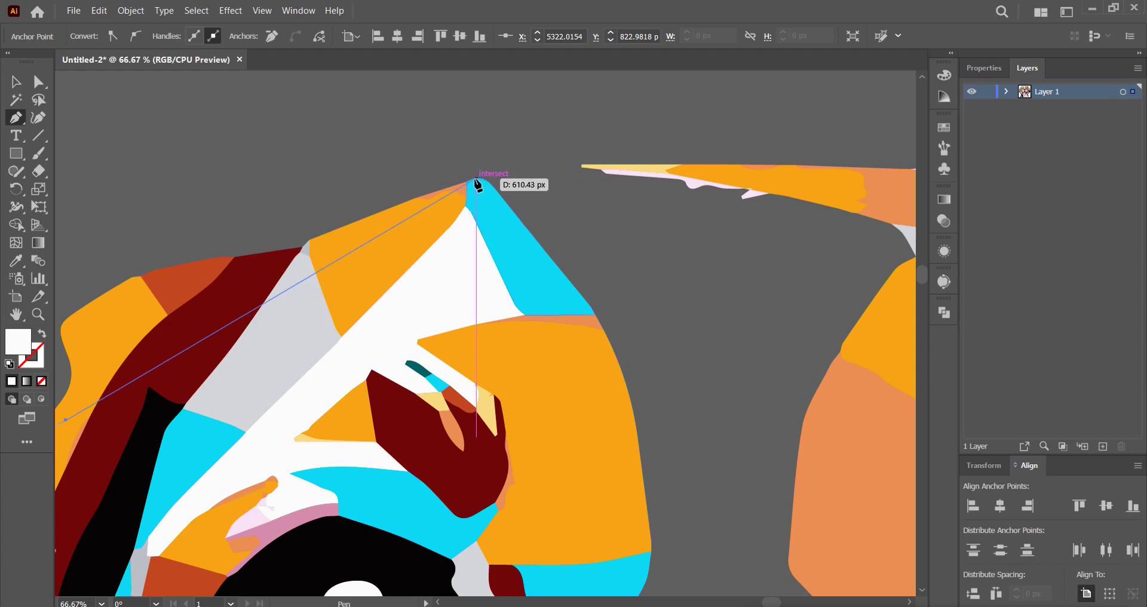
left_click(477, 178)
left_click(583, 170)
scroll(580, 182, "down", 2)
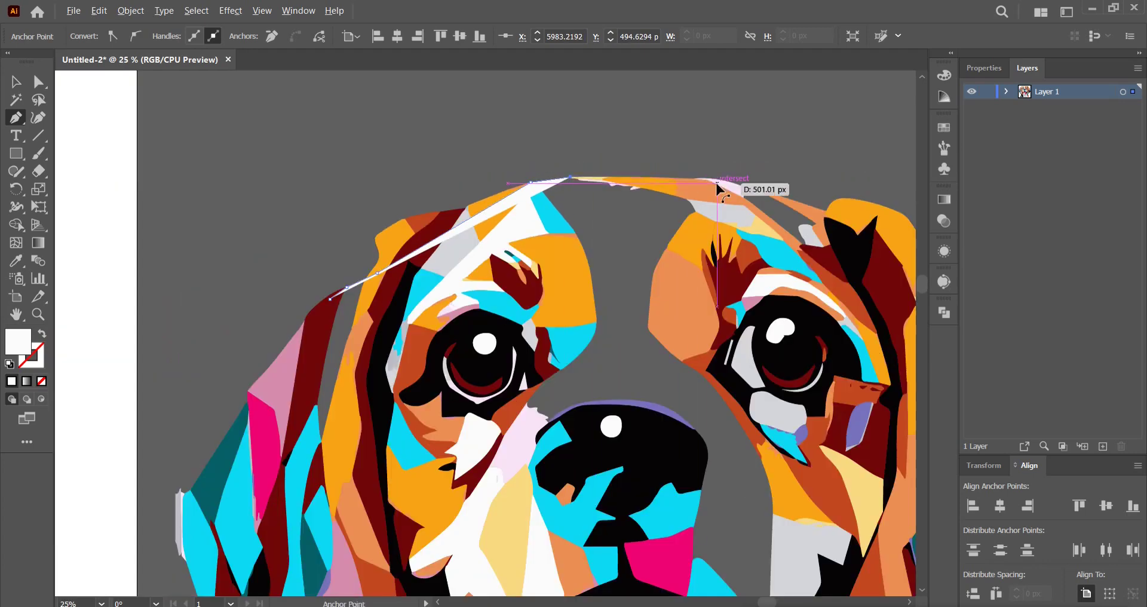
scroll(726, 200, "up", 1)
scroll(498, 261, "up", 1)
left_click(509, 263)
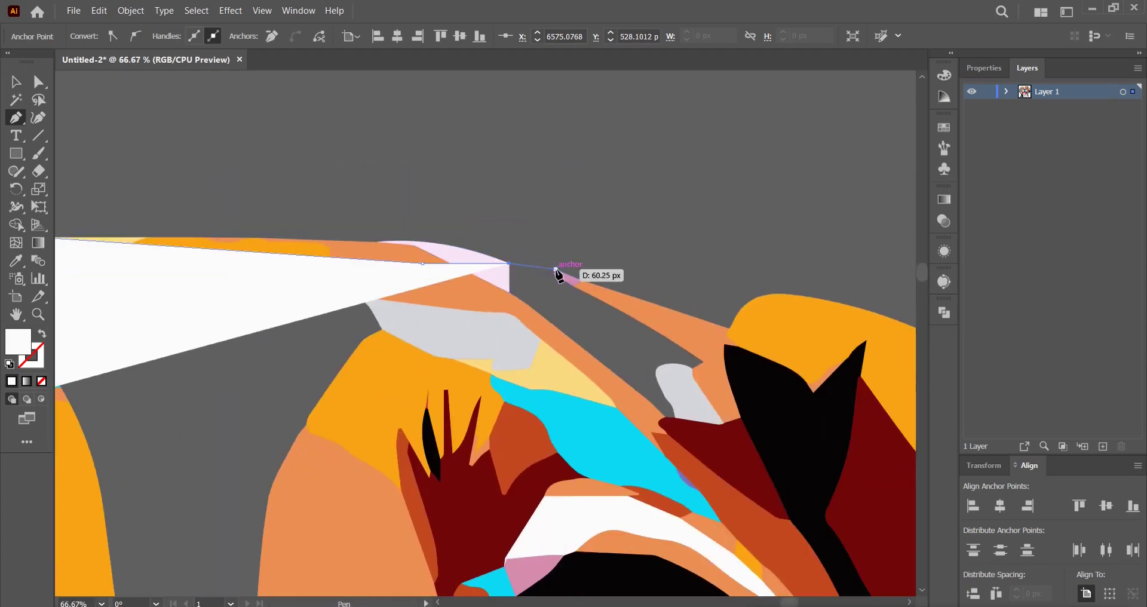
left_click(556, 269)
- Continue the outline down the right side and around the neck, closing the white shape
scroll(748, 359, "down", 2)
left_click(653, 237)
left_click(573, 322)
scroll(575, 348, "up", 3)
scroll(555, 352, "up", 2)
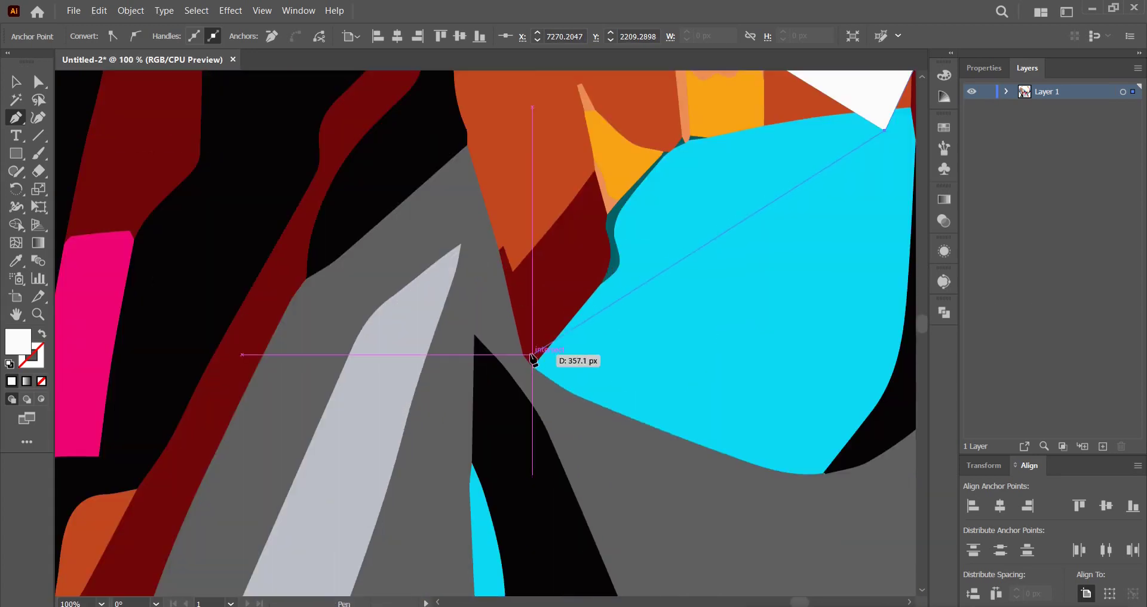
left_click(524, 353)
left_click(550, 447)
scroll(551, 447, "down", 4)
scroll(615, 435, "down", 1)
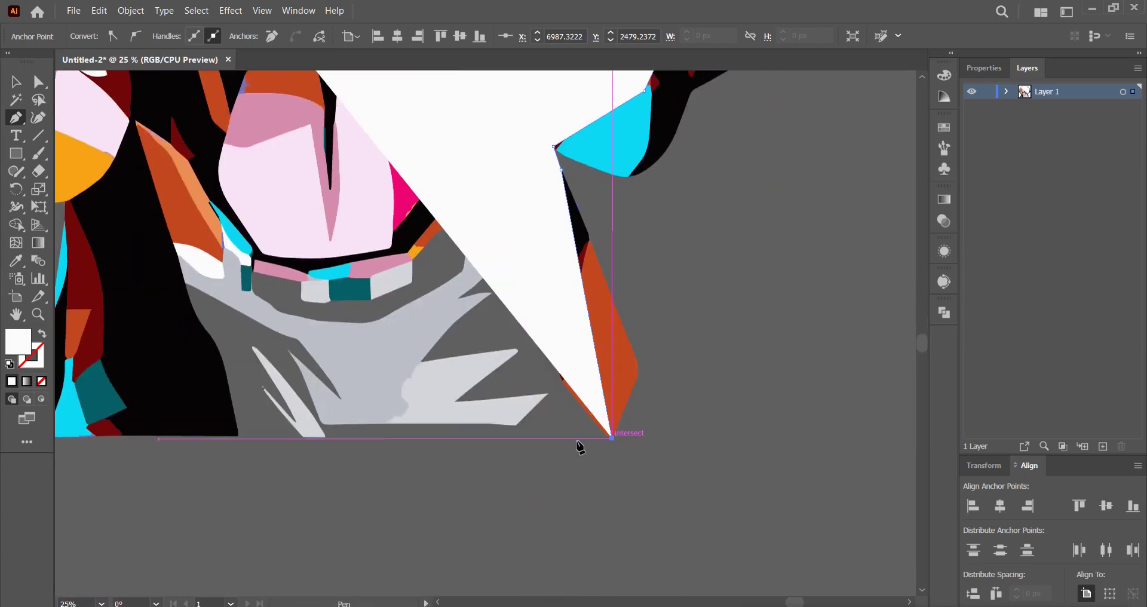
scroll(638, 440, "left", 5)
left_click(629, 437)
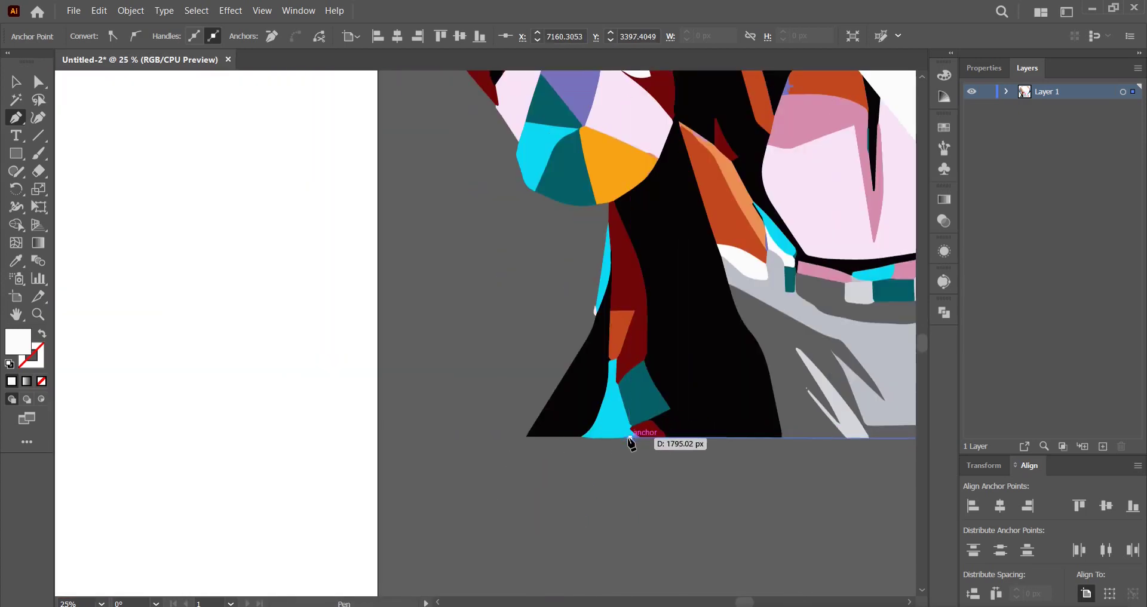
scroll(629, 439, "down", 2)
left_click(643, 276)
scroll(566, 289, "up", 3)
scroll(566, 289, "right", 1)
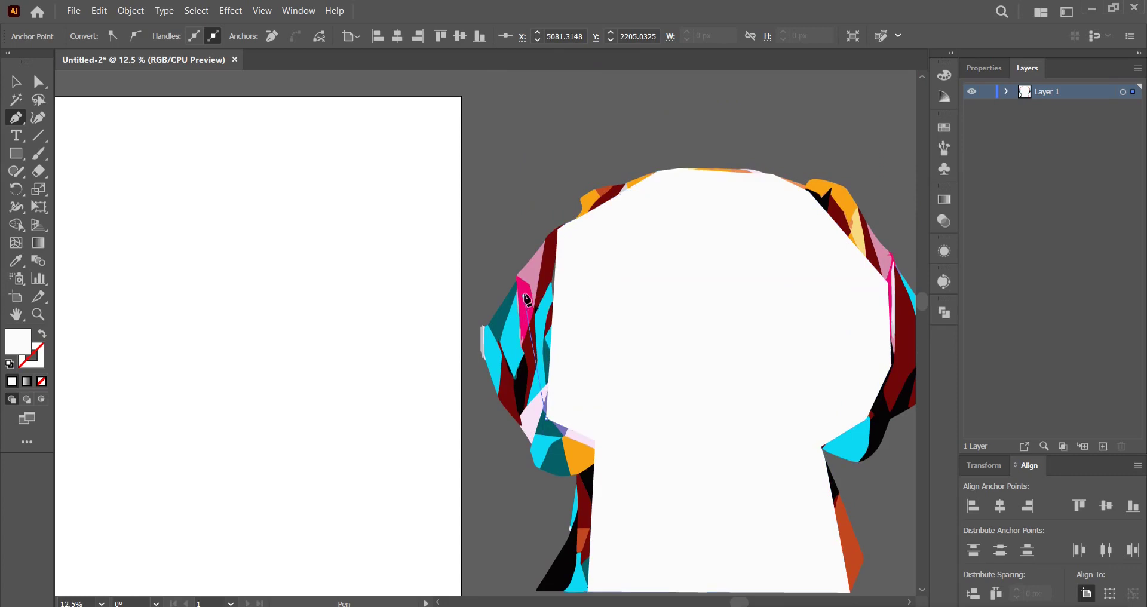
- Move the dog group above the white backing shape in the Layers panel
key("v")
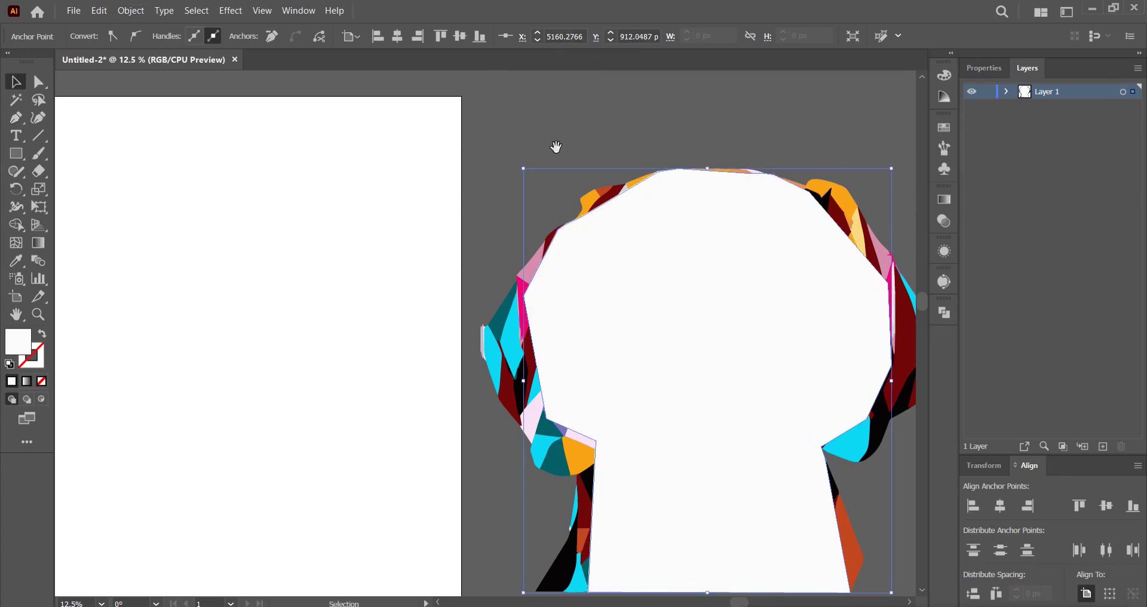
scroll(490, 125, "right", 3)
left_click(1008, 93)
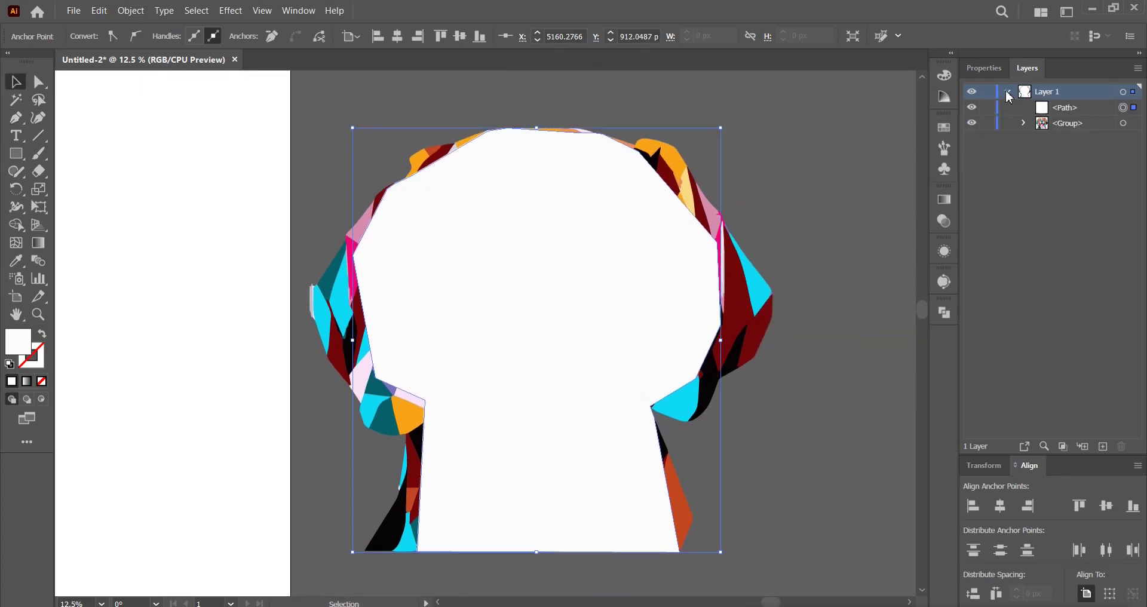
left_click_drag(1105, 113, 1099, 129)
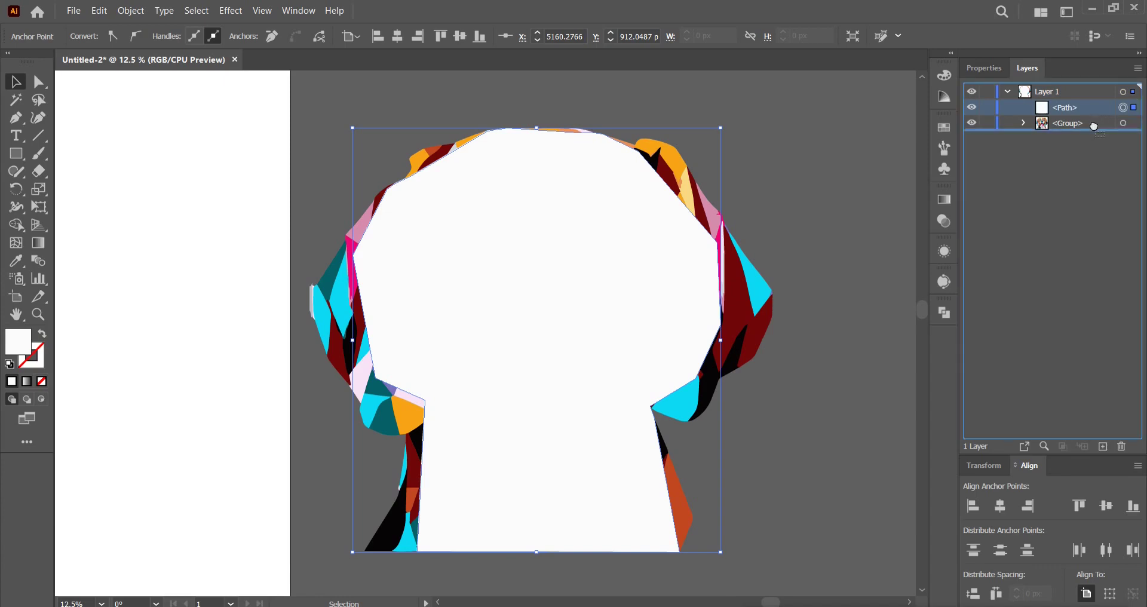
left_click(833, 182)
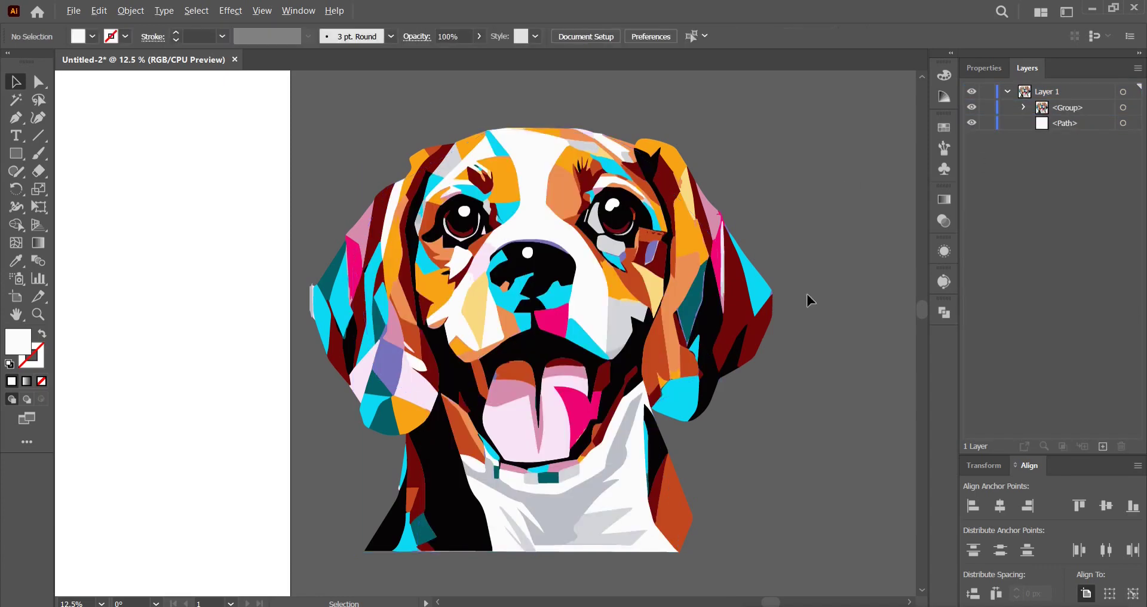
scroll(815, 335, "down", 1)
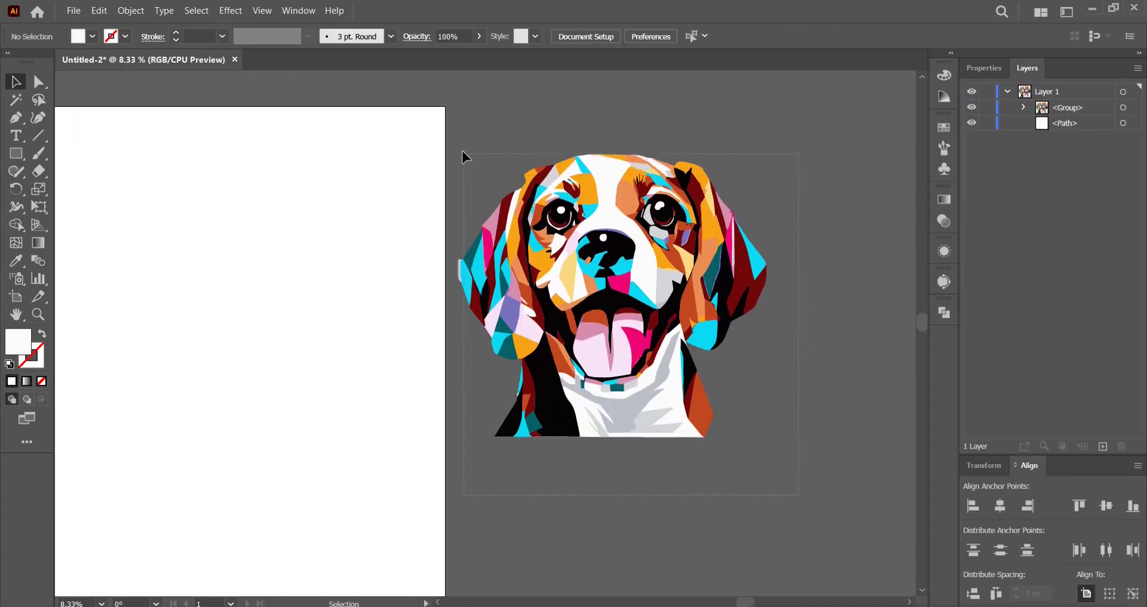
left_click_drag(464, 156, 532, 208)
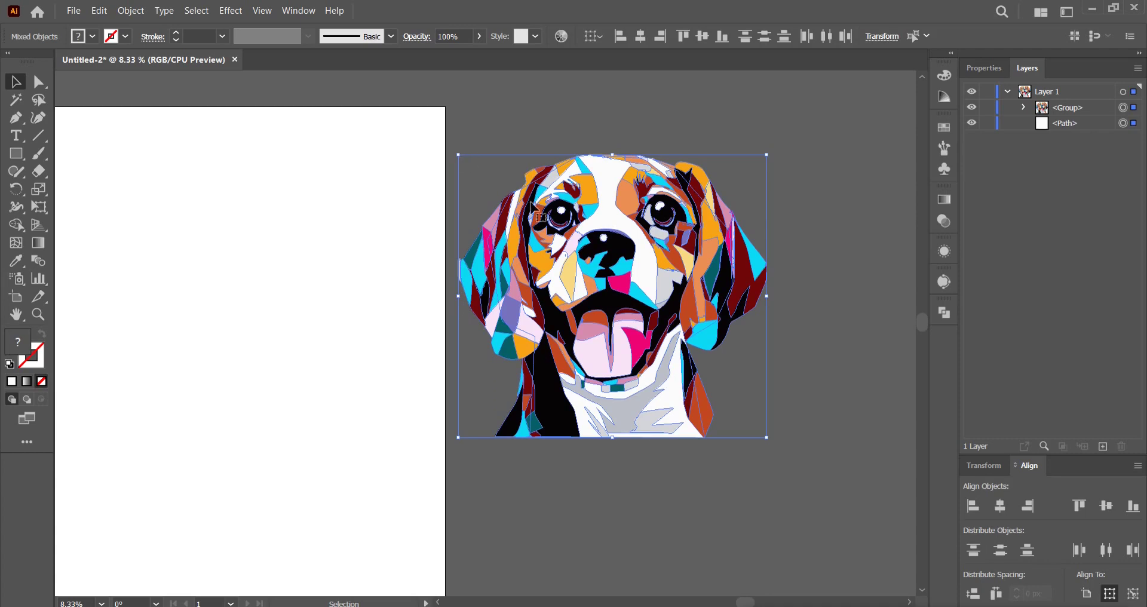
left_click(720, 174)
- Isolate the dog group and delete the stray grey and pink slivers on its left edge
scroll(462, 263, "up", 4)
scroll(463, 250, "up", 1)
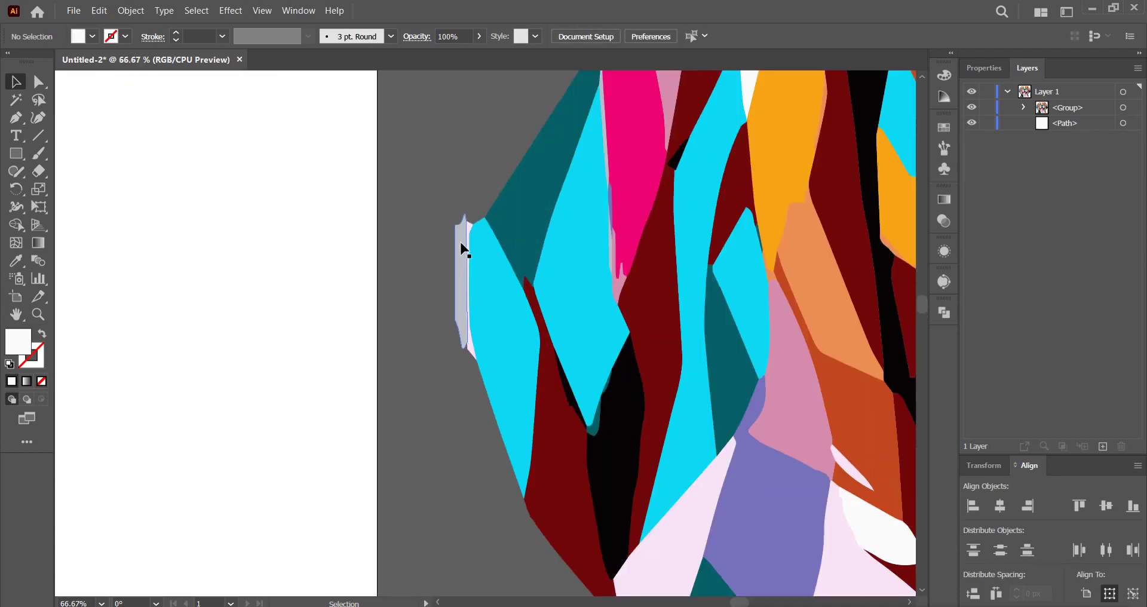
scroll(463, 250, "up", 1)
double_click(463, 250)
left_click(462, 248)
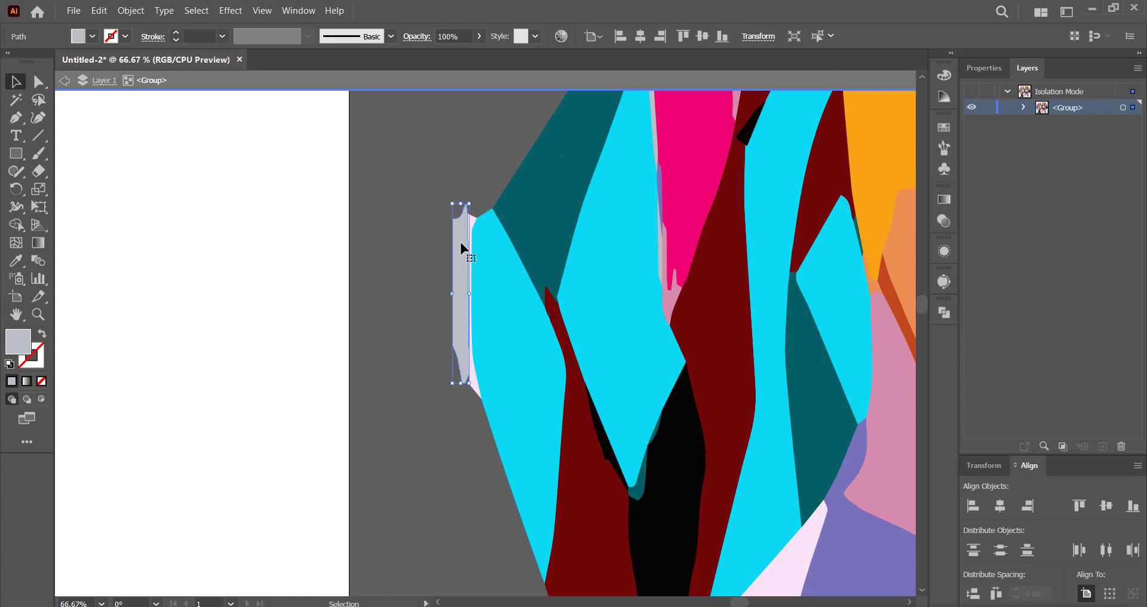
key("Delete")
left_click(474, 221)
key("Delete")
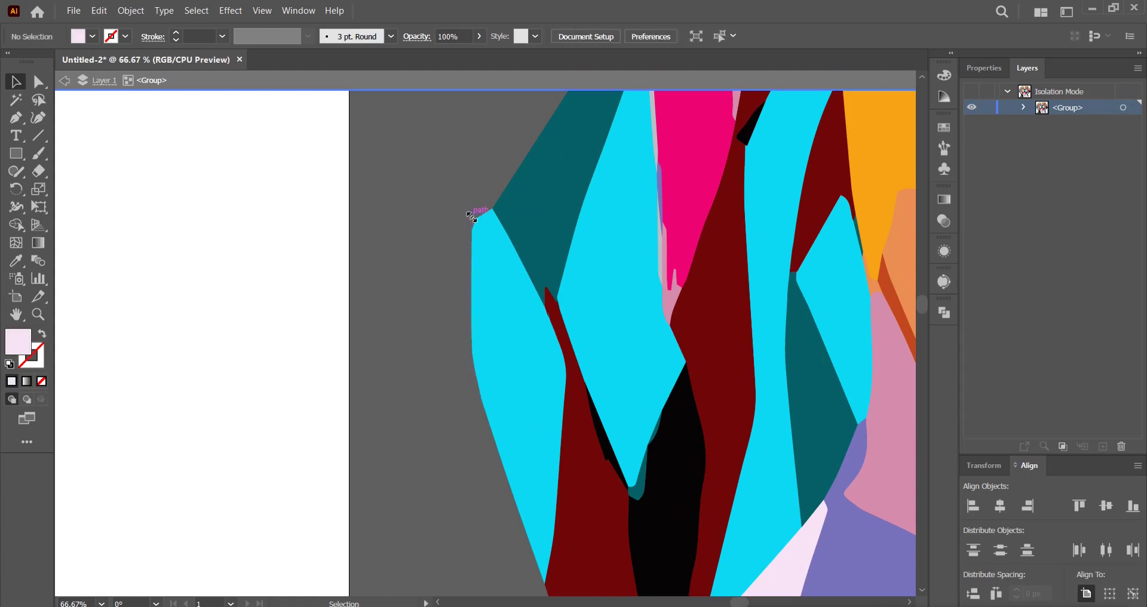
- Exit isolation mode and select both the dog and its white backing
left_click(64, 80)
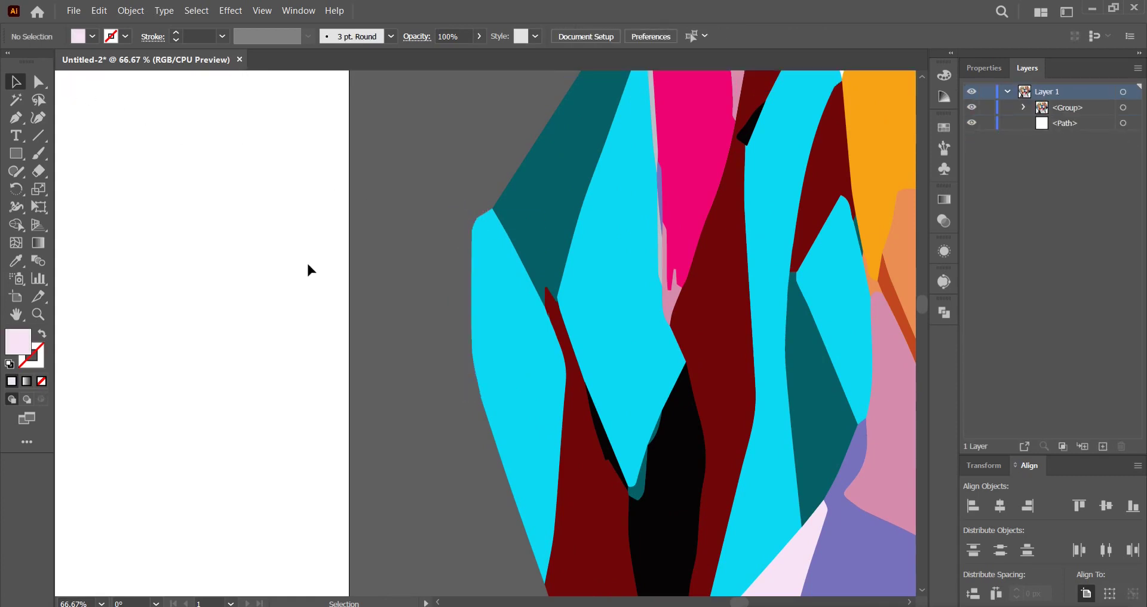
scroll(309, 270, "down", 3)
scroll(310, 270, "down", 2)
scroll(490, 314, "down", 1)
left_click_drag(726, 493, 328, 146)
right_click(488, 231)
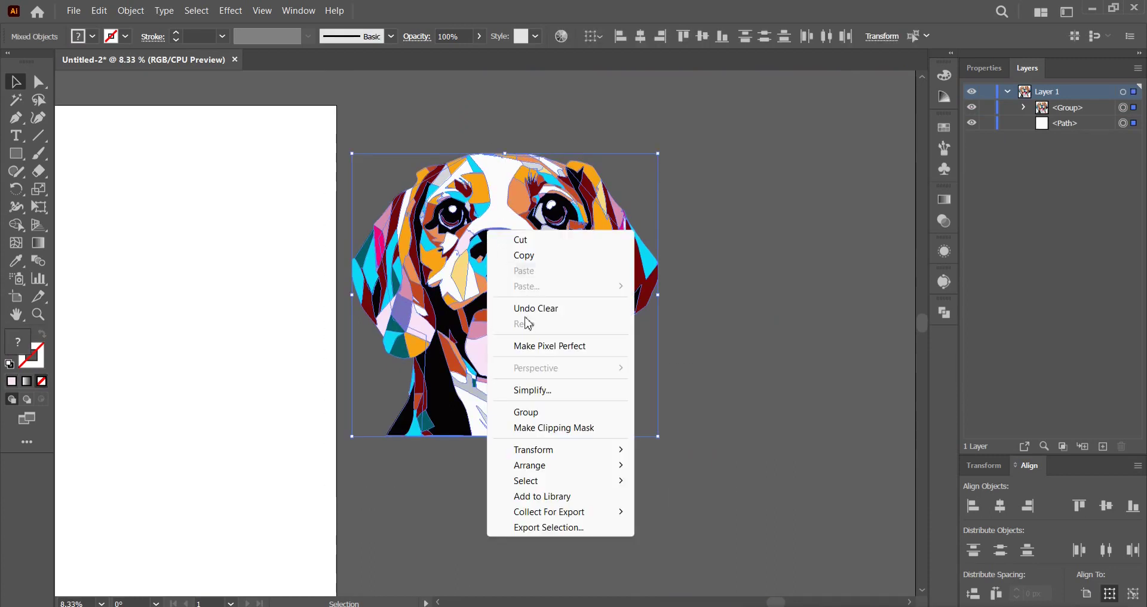
- Group the dog with its white backing and centre it horizontally on the artboard
left_click(526, 413)
left_click_drag(518, 437, 759, 389)
scroll(795, 310, "down", 1)
left_click_drag(787, 291, 506, 298)
left_click(641, 36)
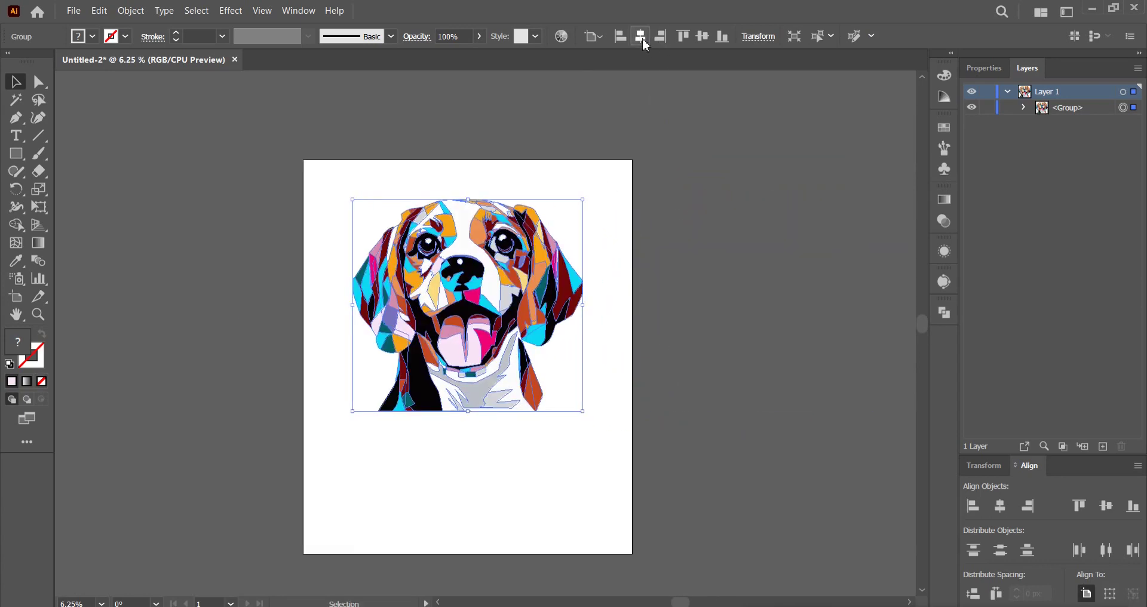
left_click(723, 273)
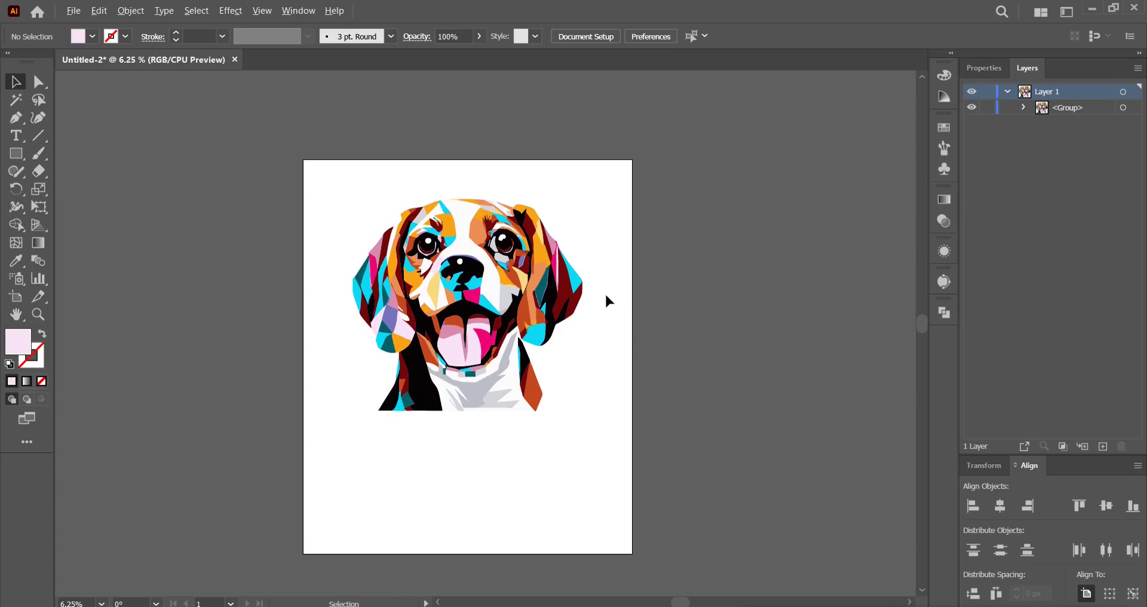
- Enlarge the dog group proportionally from its centre on the artboard
scroll(607, 296, "up", 1)
left_click_drag(607, 295, 662, 284)
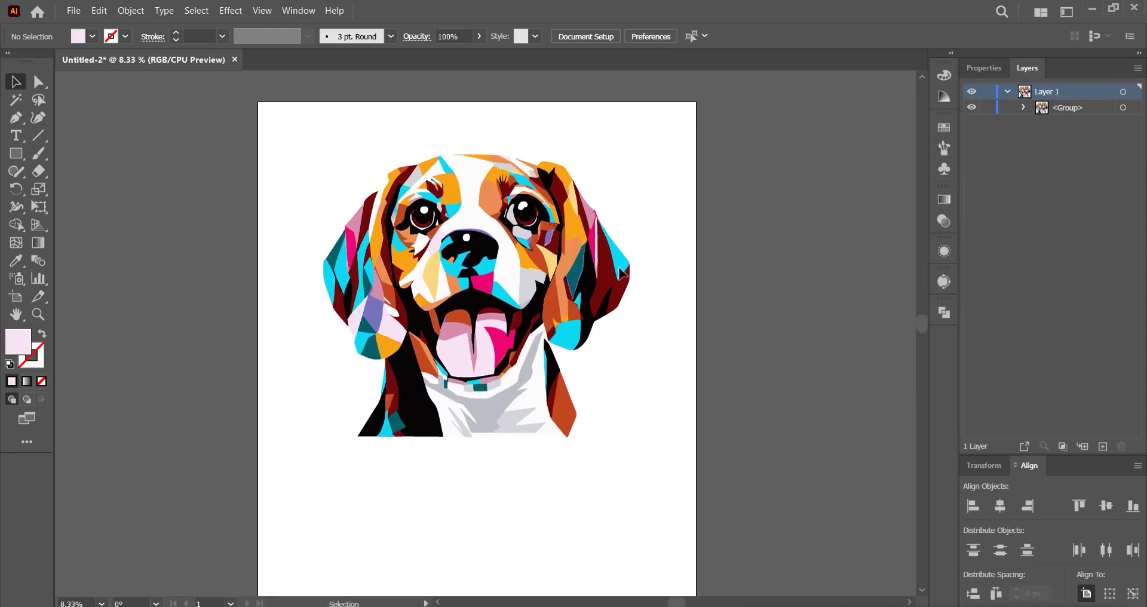
left_click(616, 300)
left_click_drag(626, 296, 646, 296)
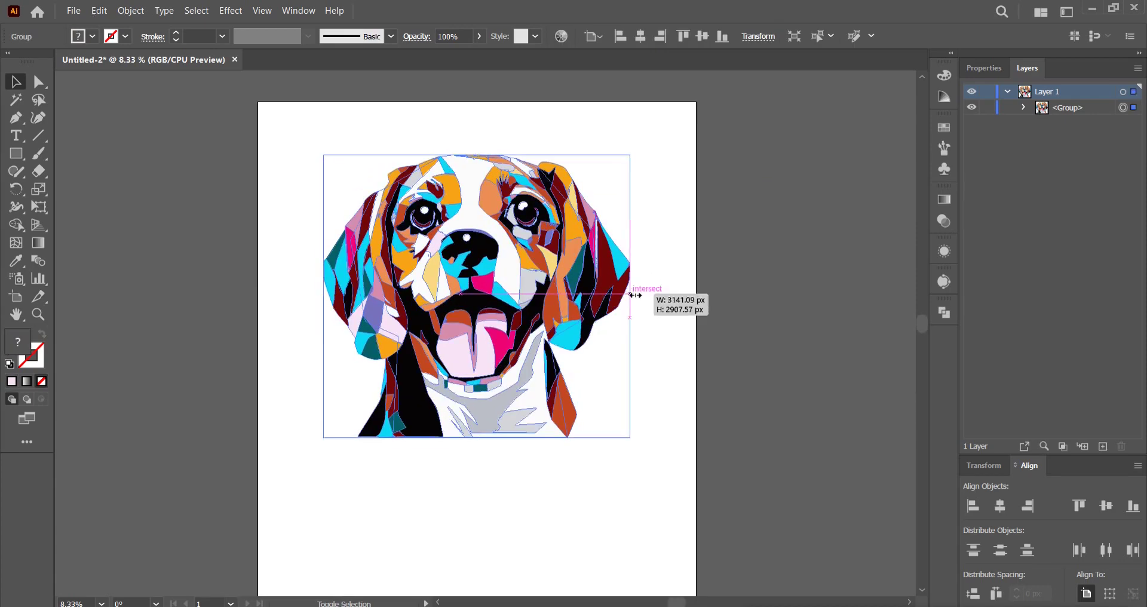
left_click(754, 273)
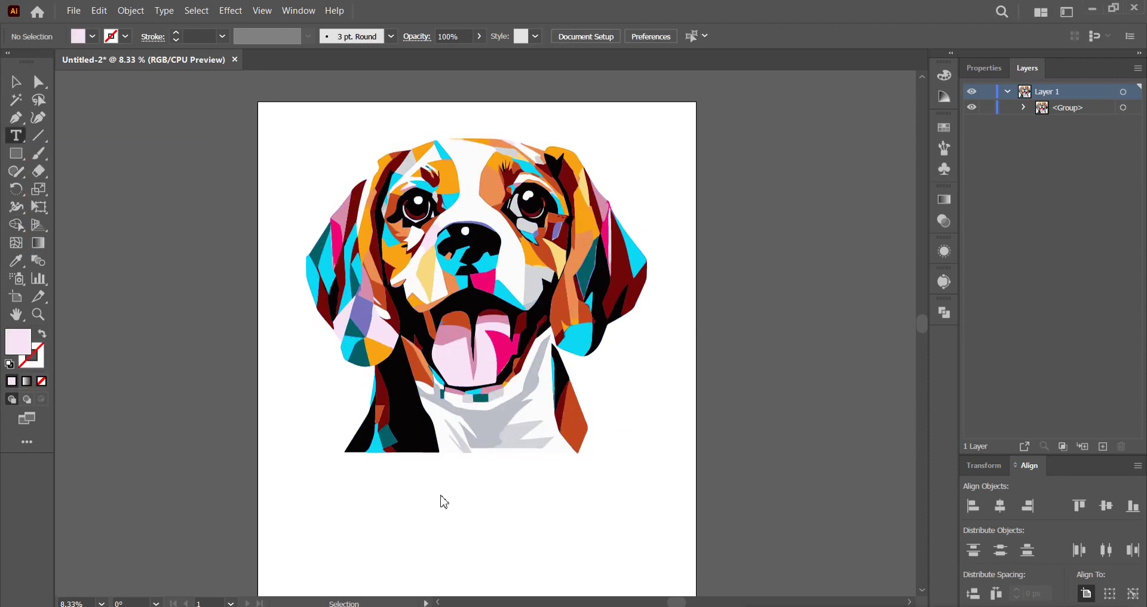
- Add a placeholder text point below the dog and scale it up large
key("t")
scroll(439, 493, "up", 1)
left_click(425, 481)
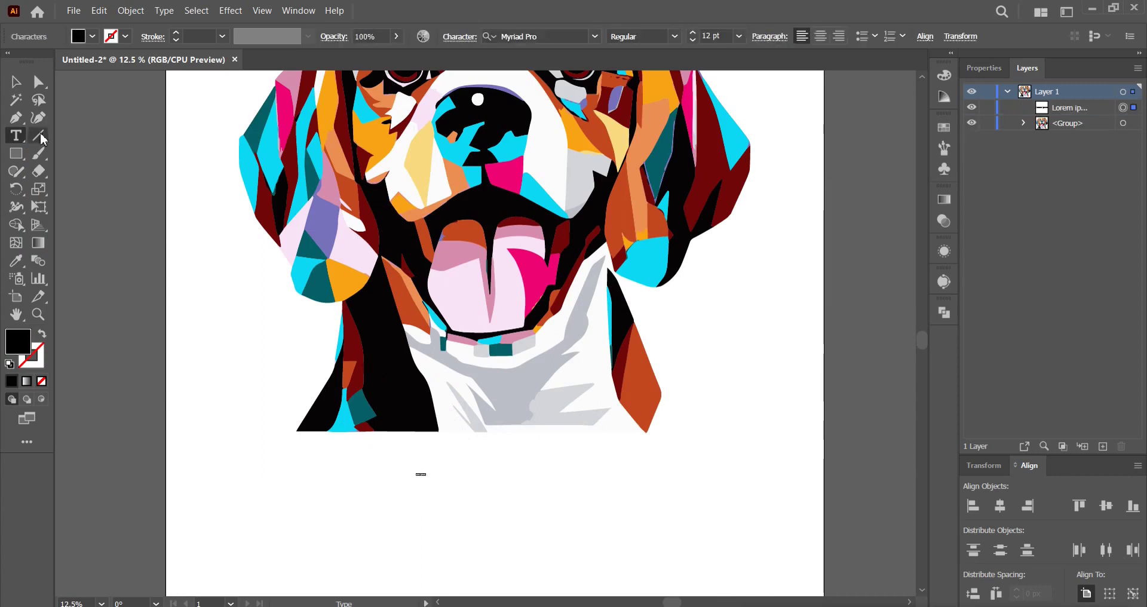
left_click(16, 82)
left_click_drag(428, 480, 461, 484)
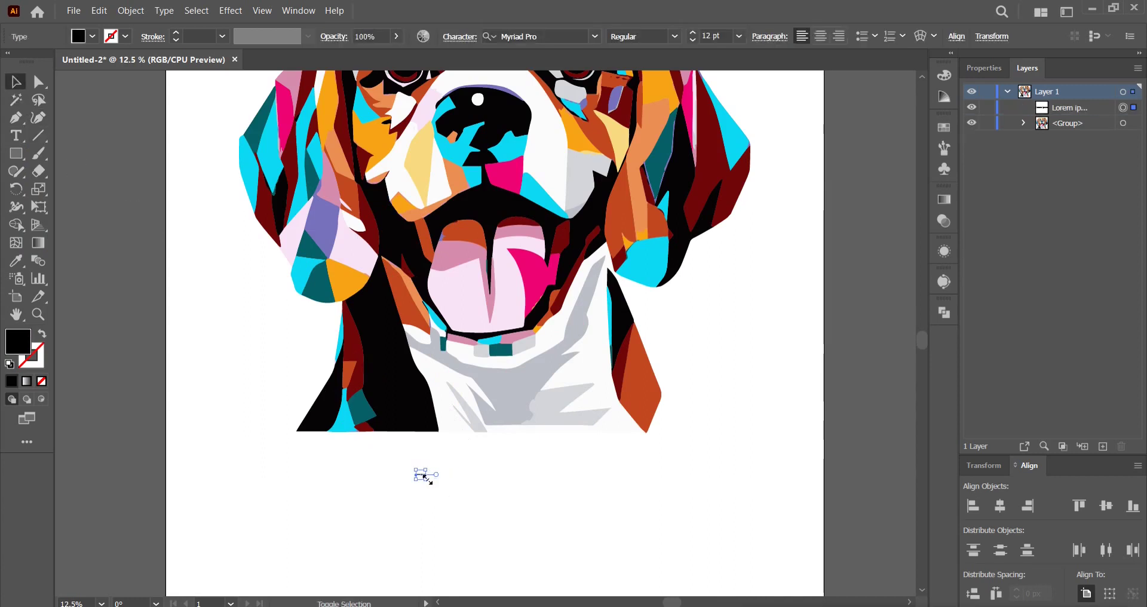
left_click_drag(465, 482, 571, 535)
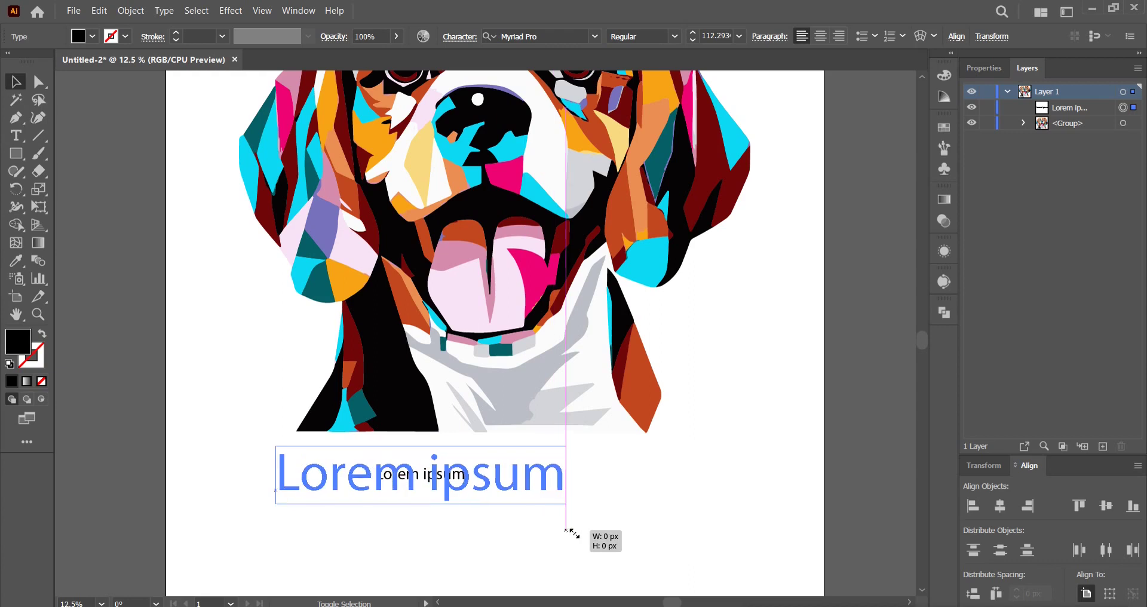
- Turn on Caps Lock and centre the enlarged text beneath the dog
key("Tab")
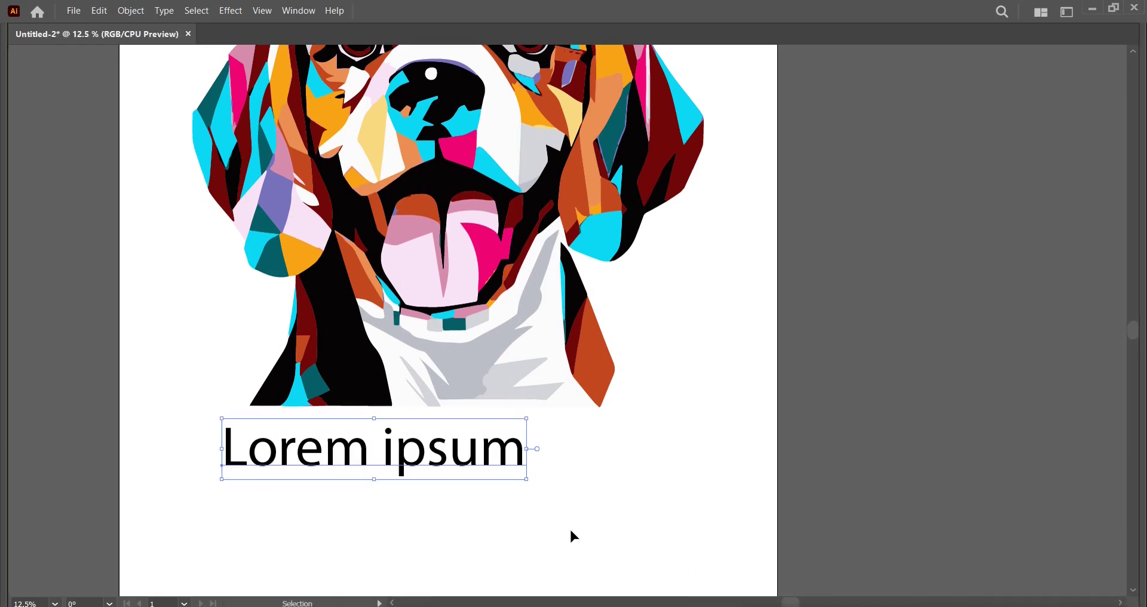
key("Tab")
key("Caps_Lock")
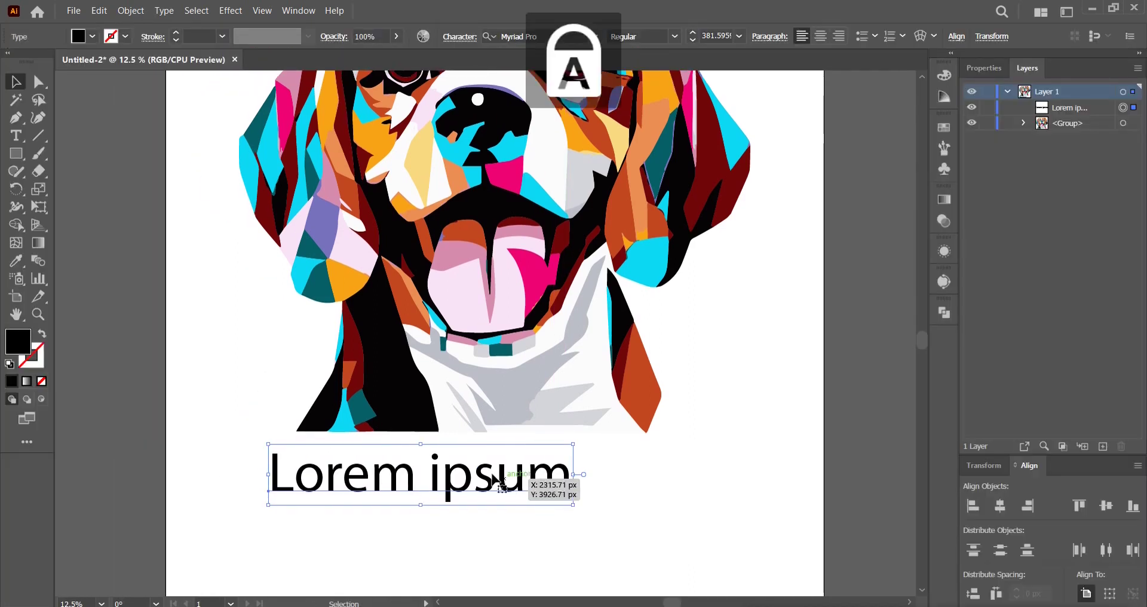
left_click_drag(475, 478, 551, 478)
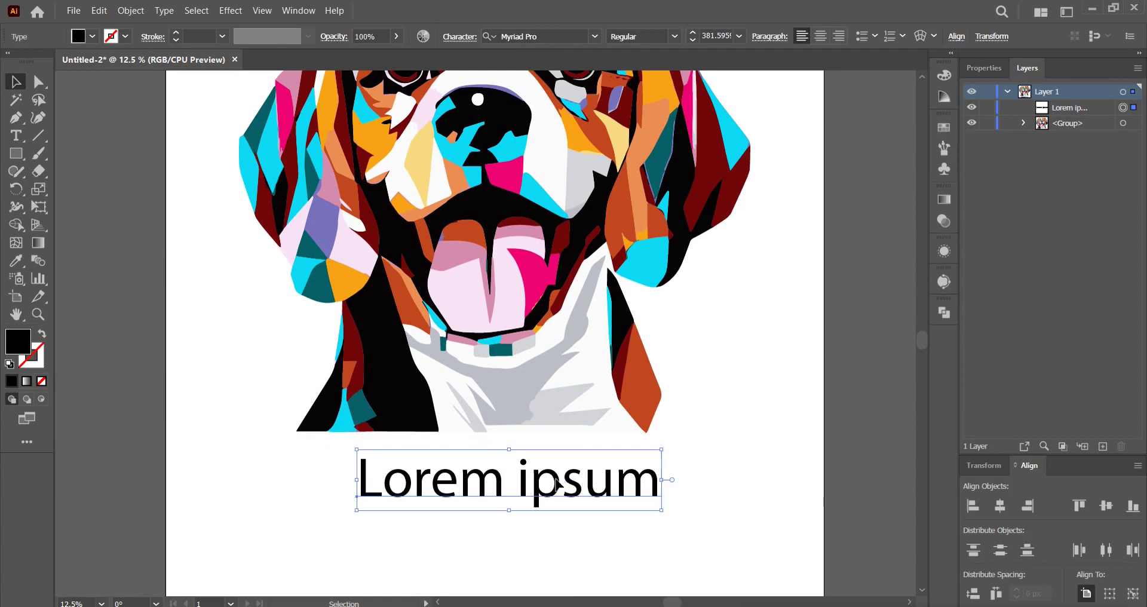
- Replace the placeholder with 'MINDBEAGLEING' and search the font list for 'ANTO'
double_click(551, 476)
triple_click(551, 476)
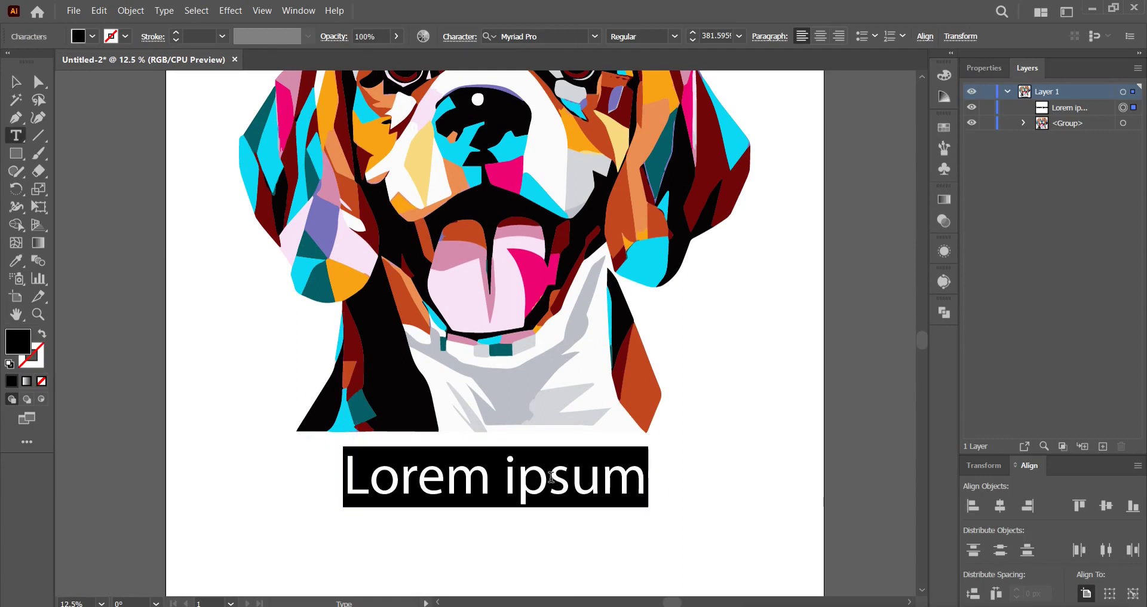
type("MI")
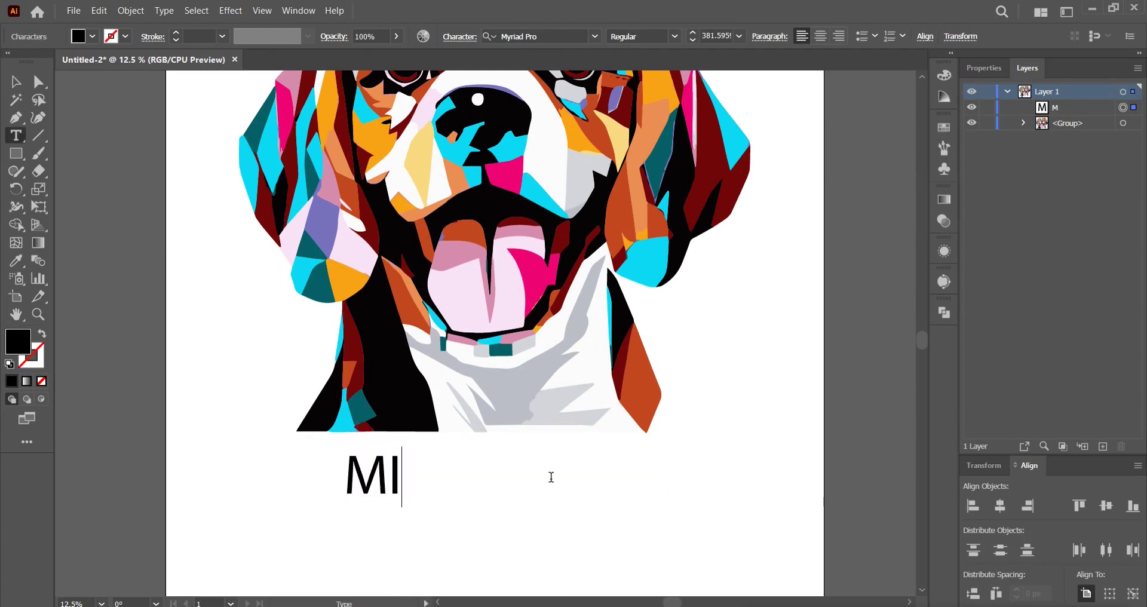
type("NDB")
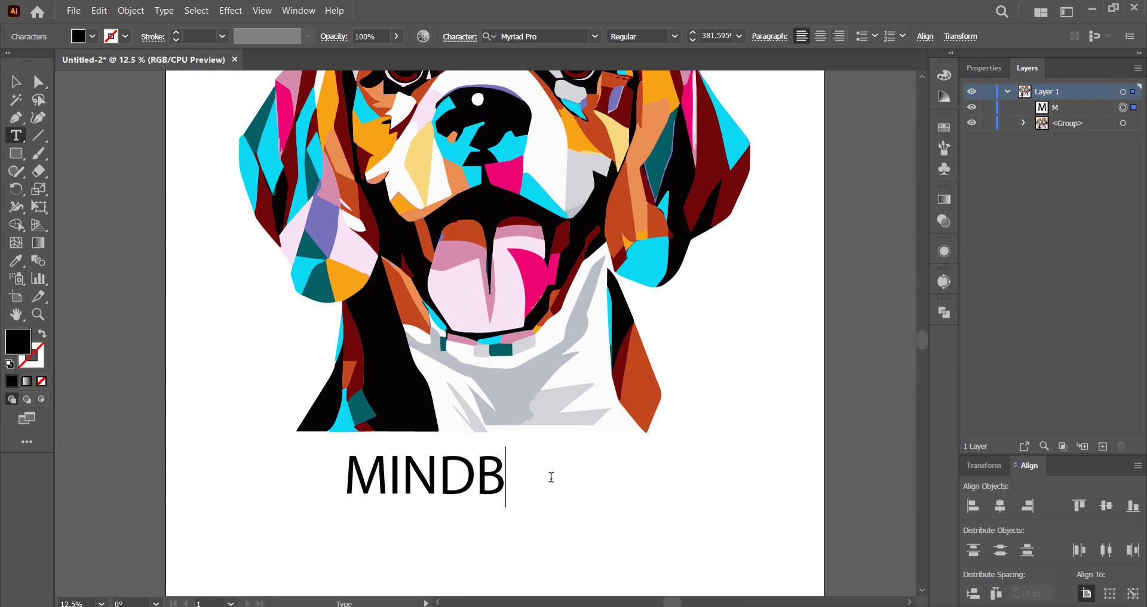
type("EAGLEING")
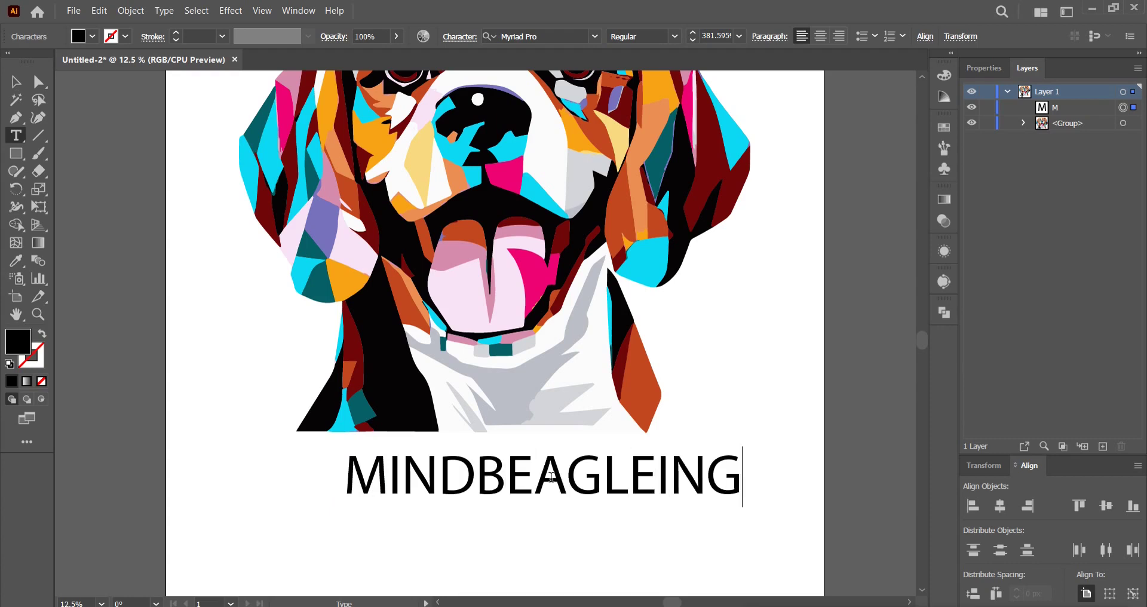
left_click(16, 81)
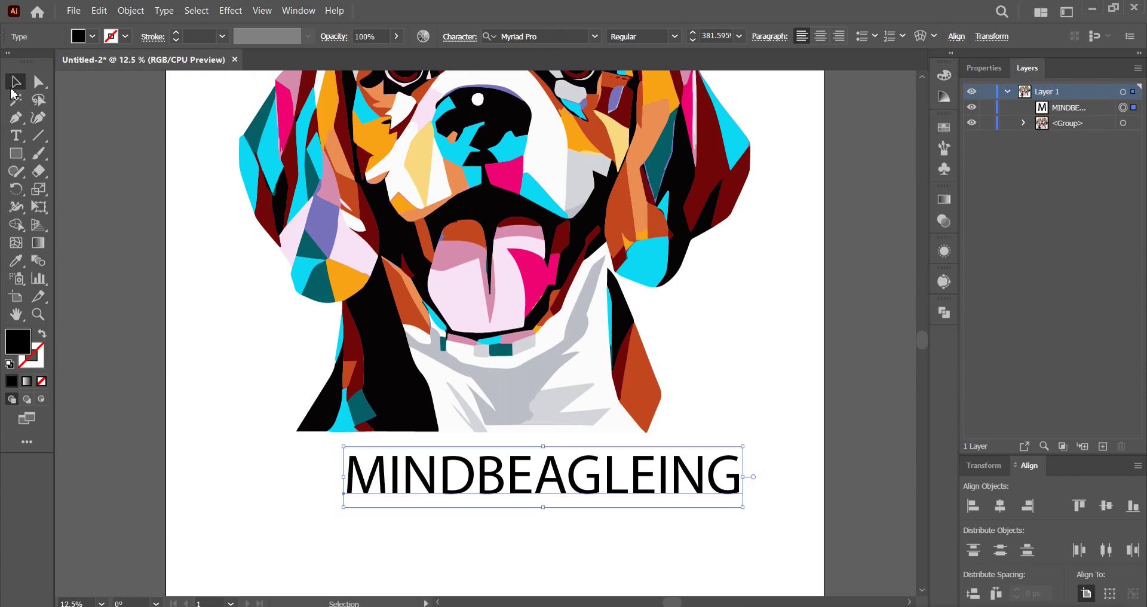
left_click(557, 36)
type("ANTO")
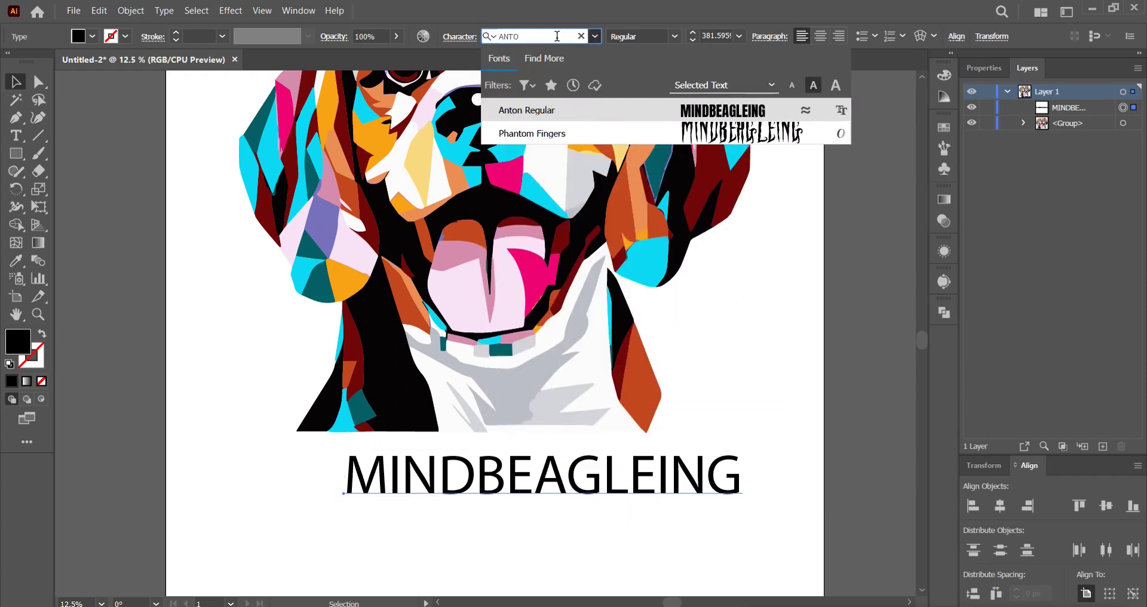
- Set the title in Anton Regular and convert it to outlines
left_click(568, 110)
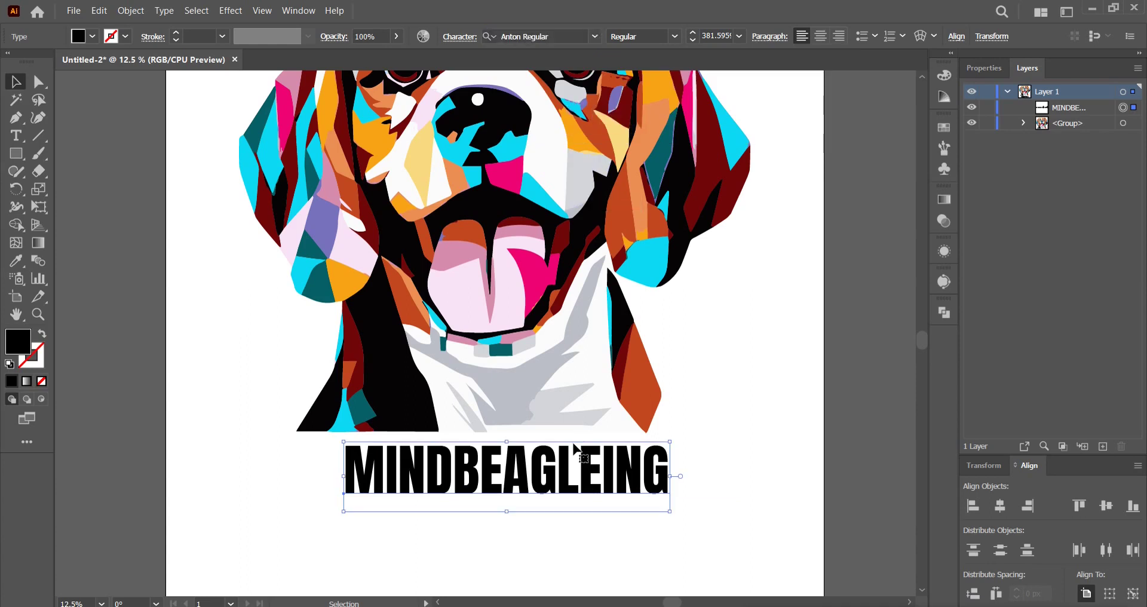
left_click_drag(576, 448, 541, 472)
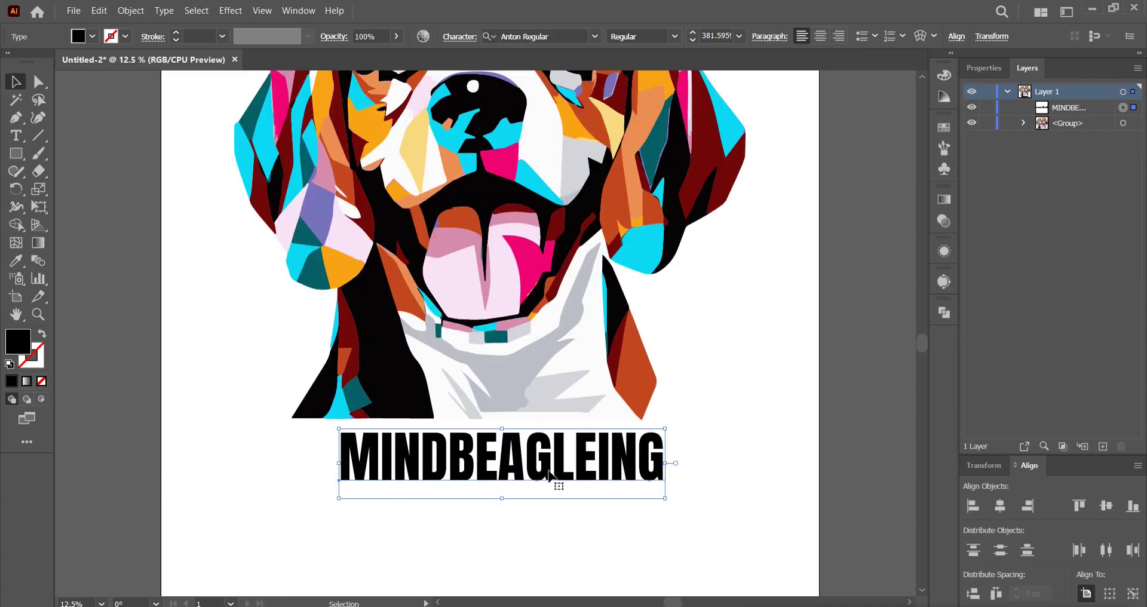
right_click(445, 462)
left_click(514, 238)
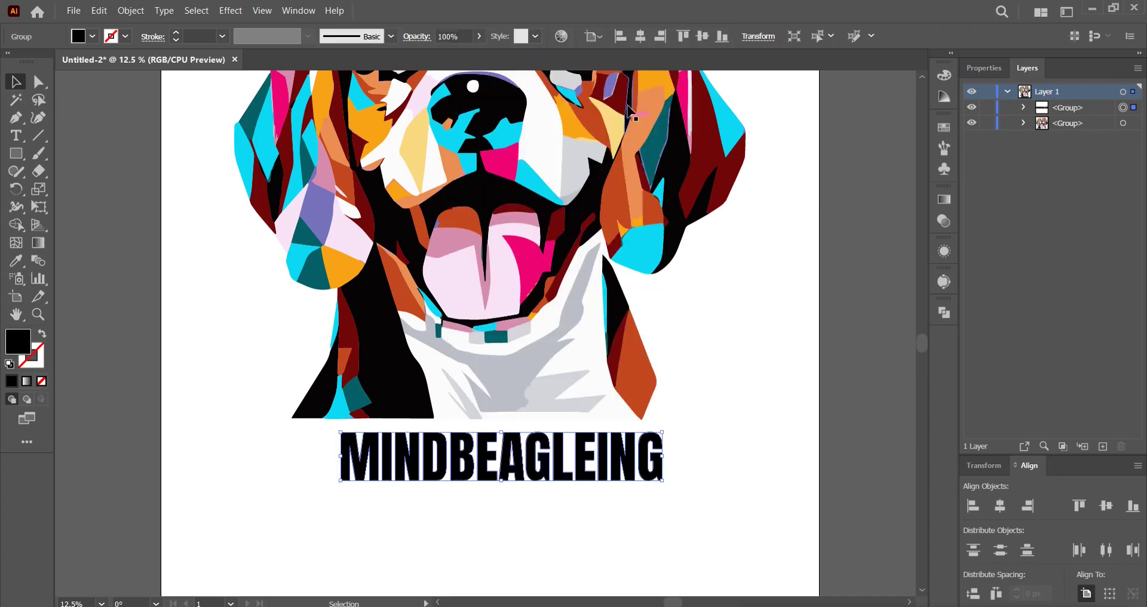
- Centre the outlined title horizontally, widen it to span the dog, and lower it
left_click(640, 39)
left_click_drag(652, 456, 747, 444)
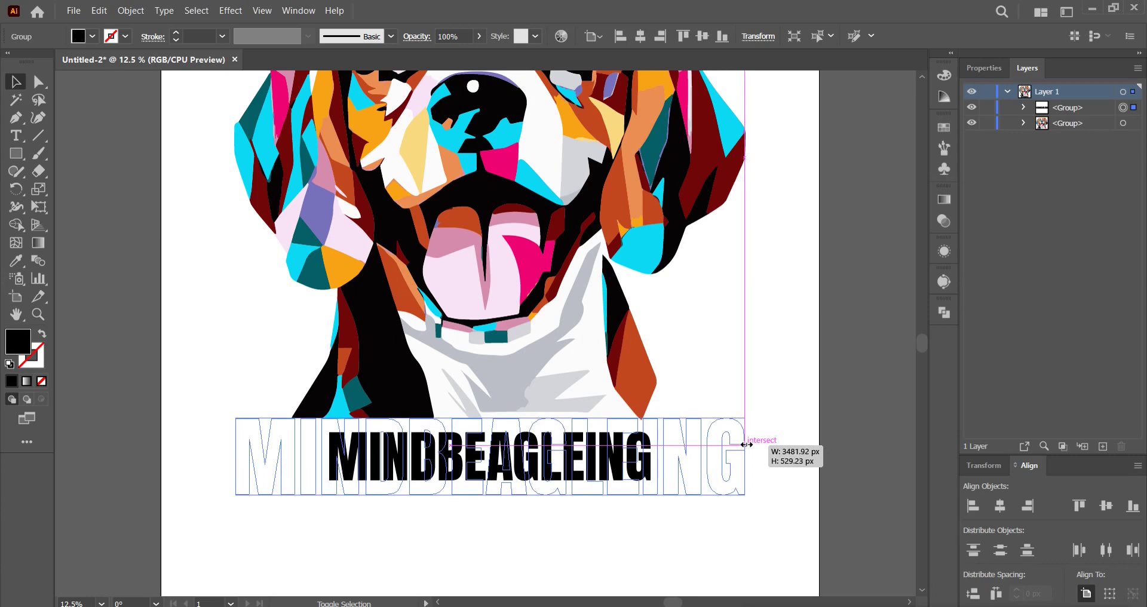
left_click(795, 428)
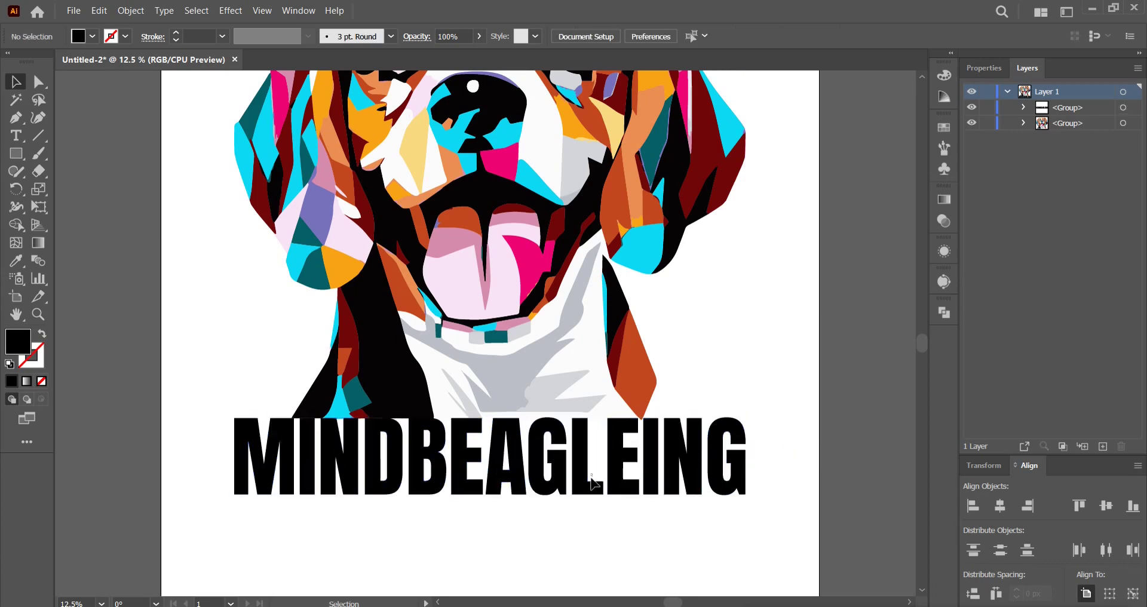
left_click_drag(591, 481, 583, 496)
key("ctrl+minus")
left_click_drag(673, 376, 647, 407)
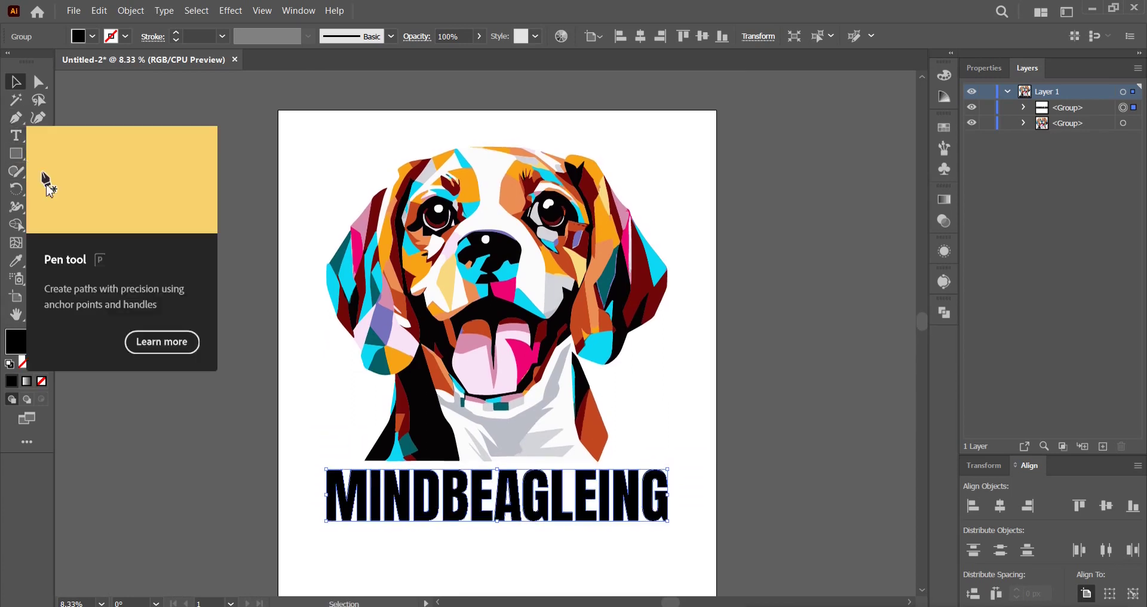
- Colour the whole title orange, sampled from the dog with the Eyedropper
left_click(22, 262)
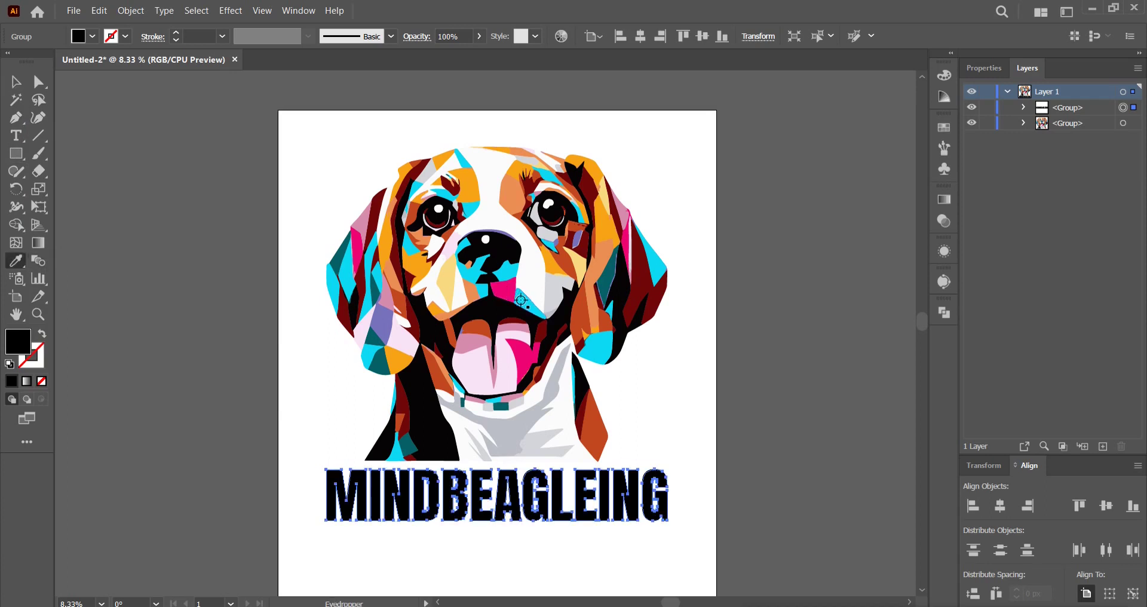
left_click(520, 300)
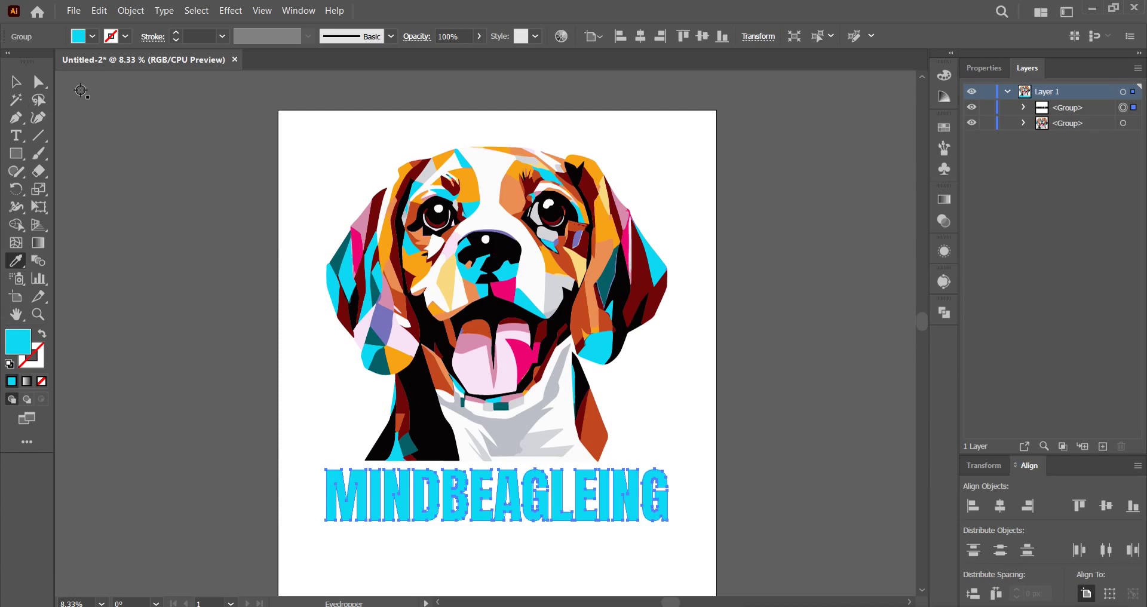
left_click(393, 360)
key("v")
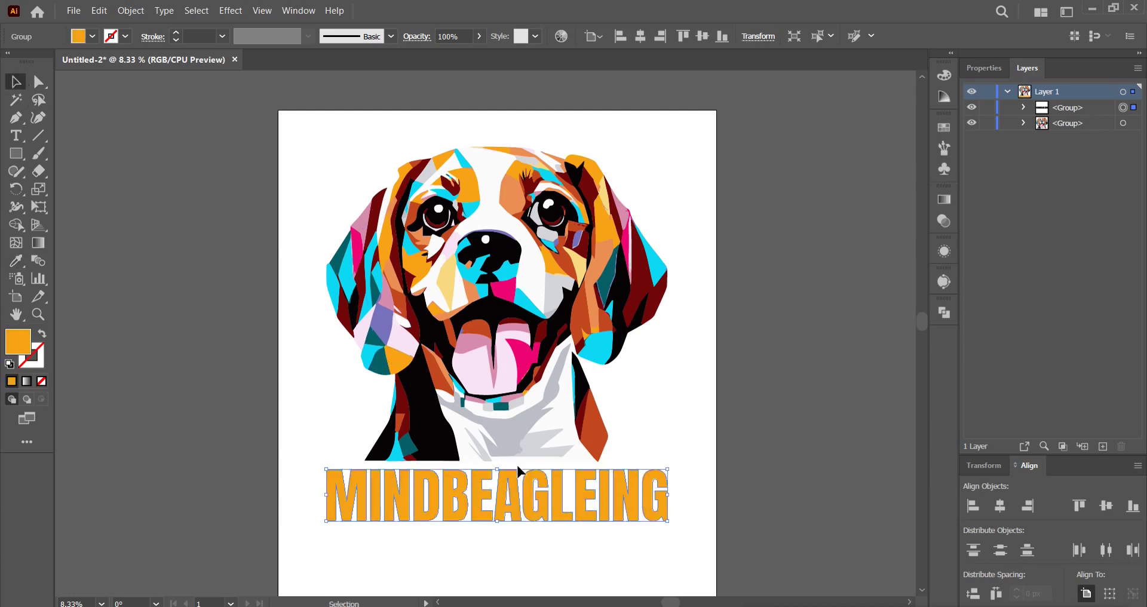
- Recolour the BEAGLE letters pink from the dog's tongue, then reselect the title group
double_click(526, 484)
left_click_drag(583, 529, 454, 496)
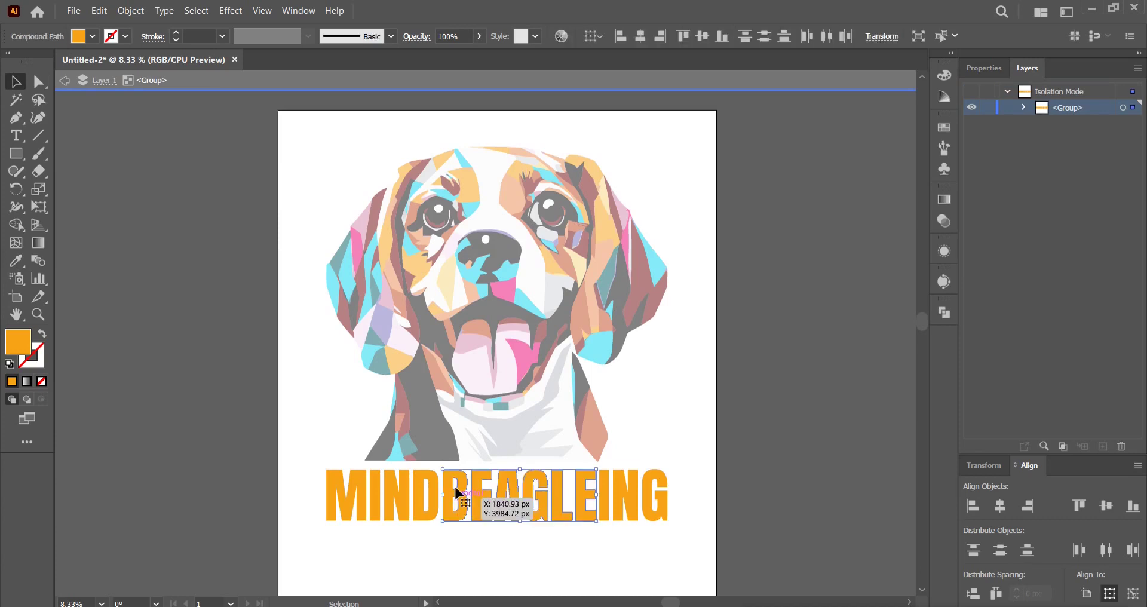
left_click(17, 261)
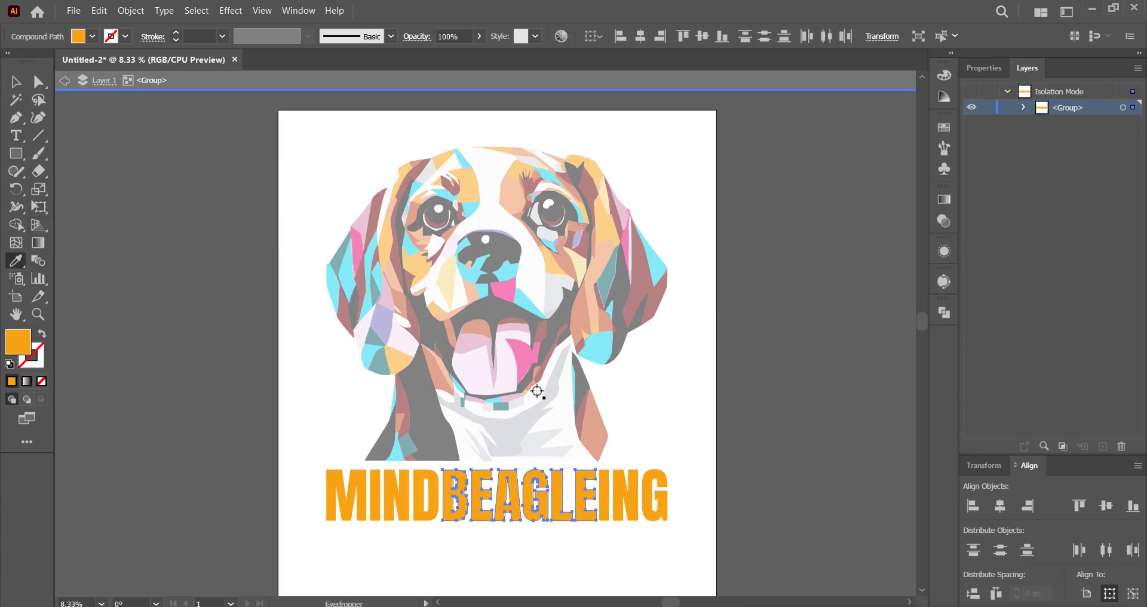
left_click(520, 370)
left_click(15, 83)
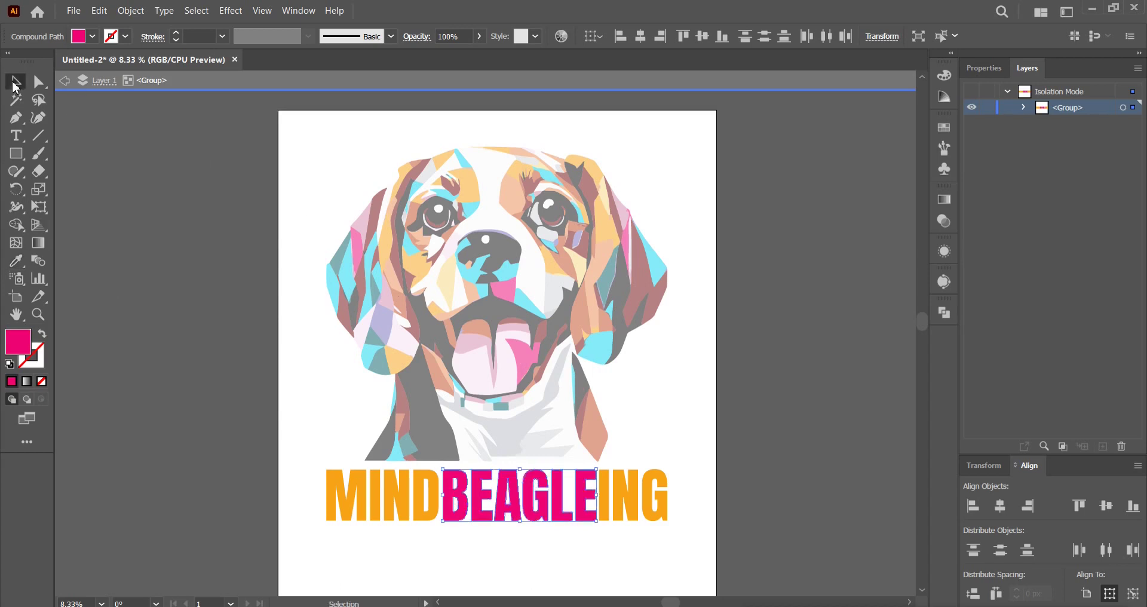
left_click(70, 82)
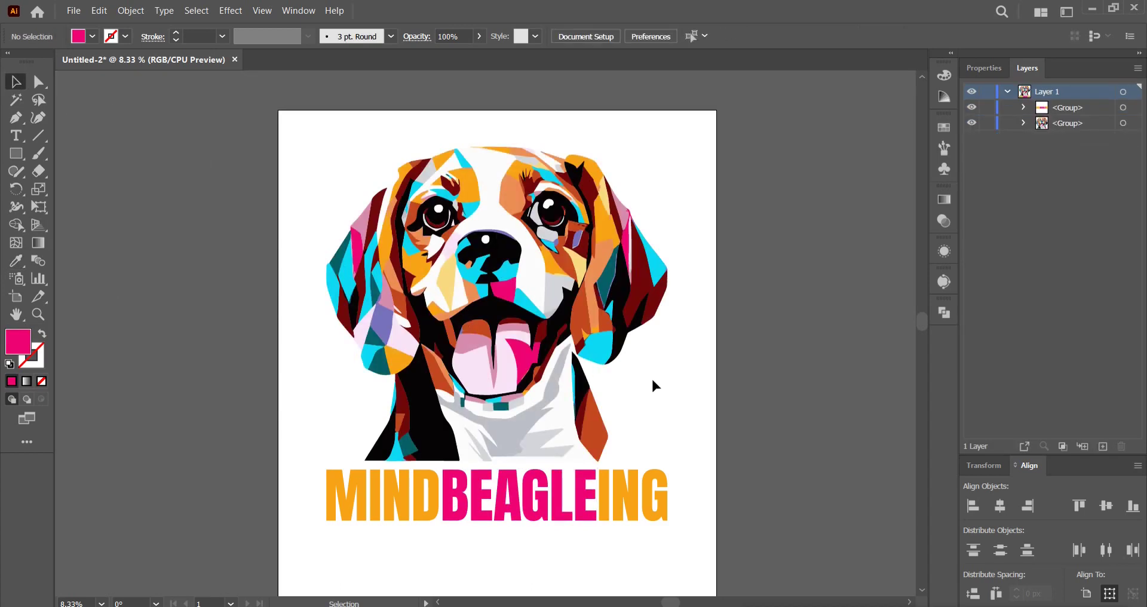
left_click(638, 501)
right_click(641, 507)
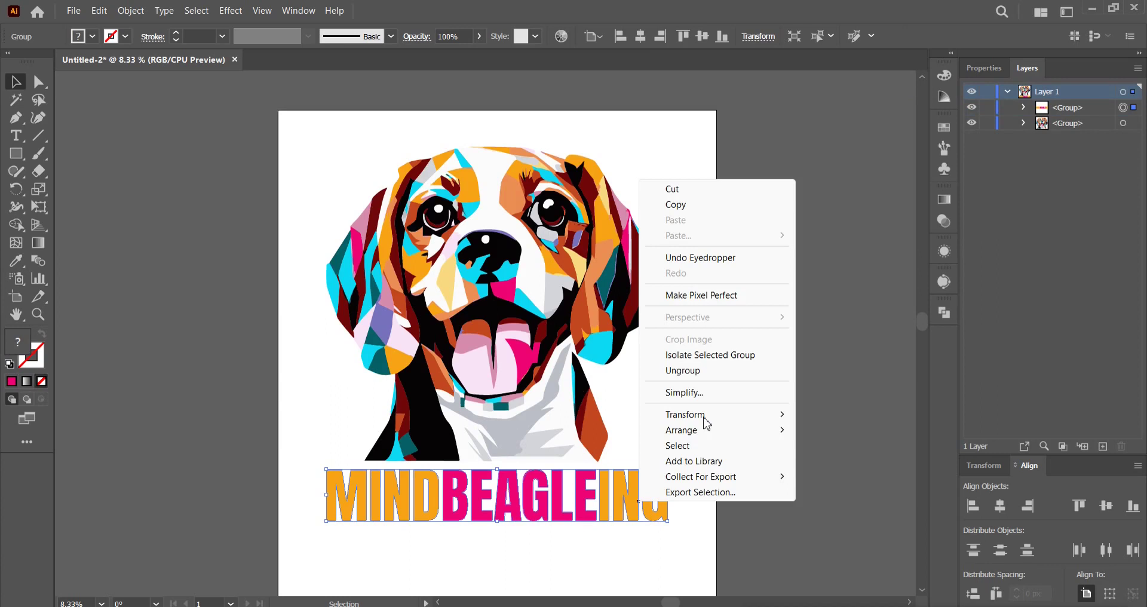
- Ungroup the title and colour the MIND letters cyan from the dog's ear
left_click(715, 377)
left_click(681, 540)
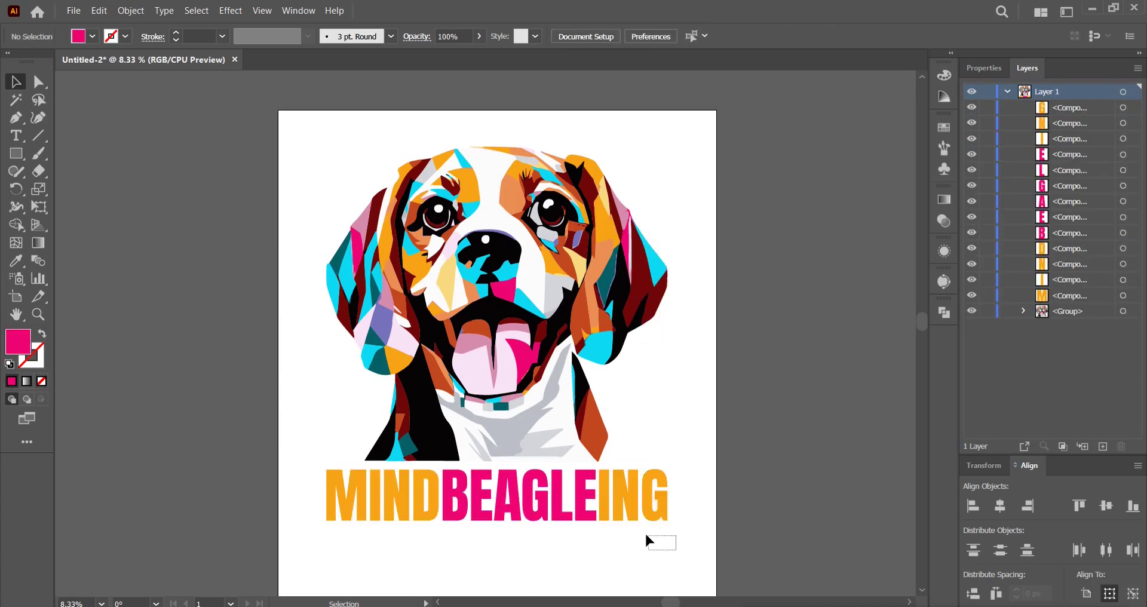
left_click_drag(646, 536, 607, 477)
left_click_drag(428, 529, 343, 497)
left_click(15, 261)
left_click(365, 306)
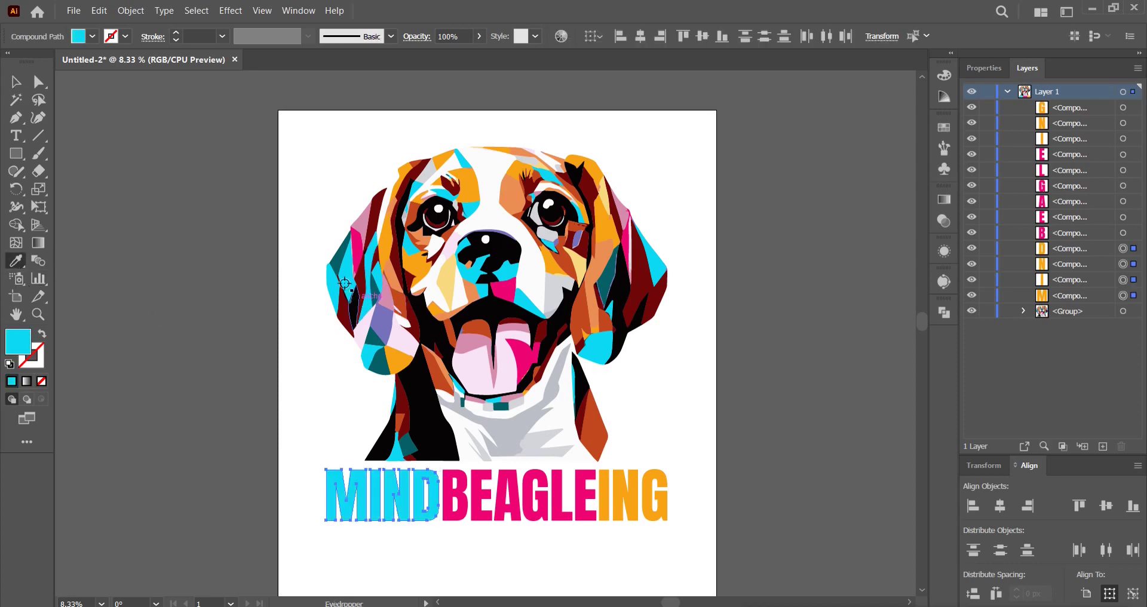
left_click(16, 82)
- Group all the title letters into one object and copy it
left_click_drag(691, 542, 339, 492)
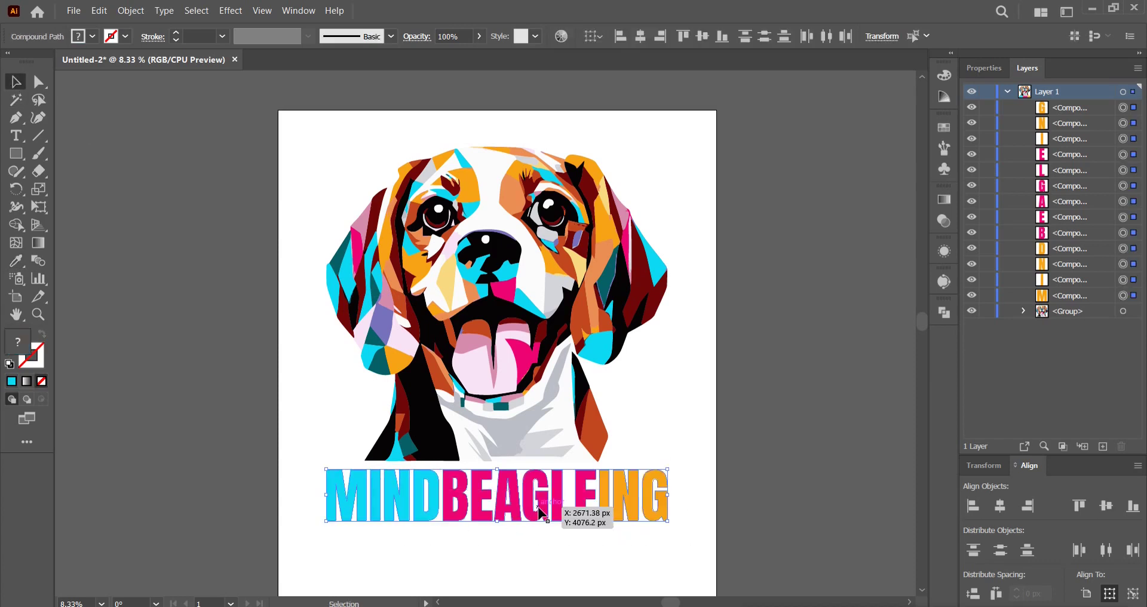
right_click(539, 509)
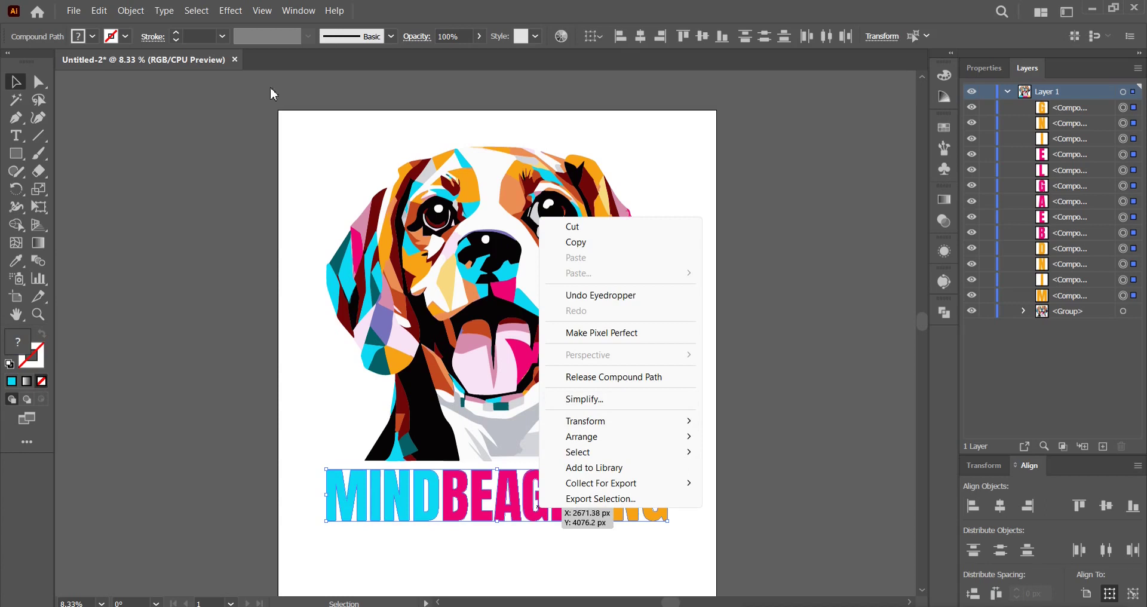
left_click(142, 11)
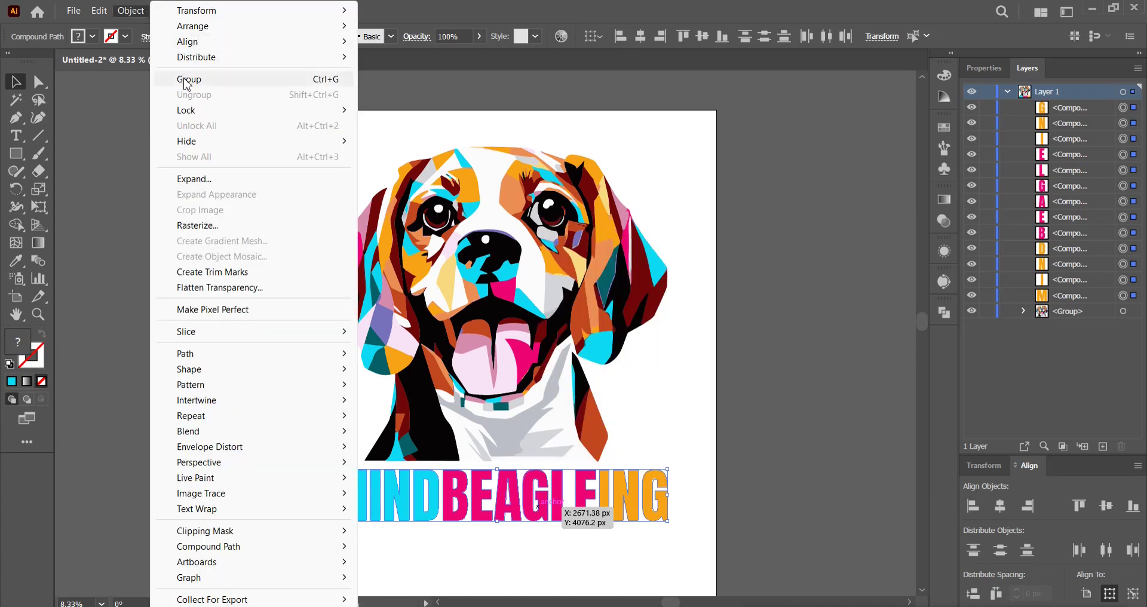
left_click(188, 78)
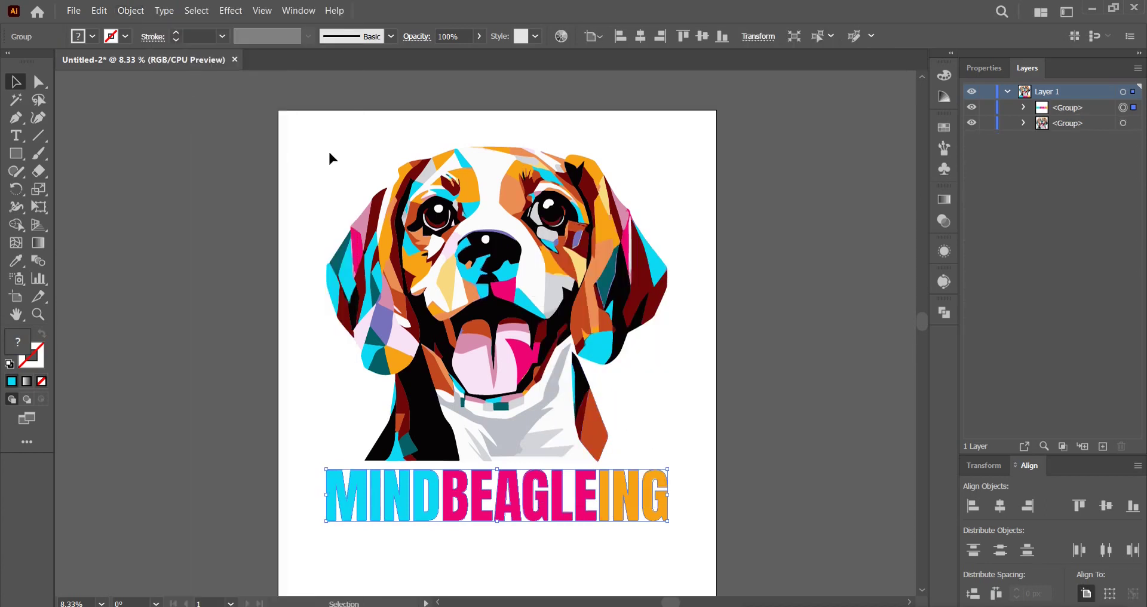
left_click(99, 10)
left_click(123, 80)
left_click(100, 12)
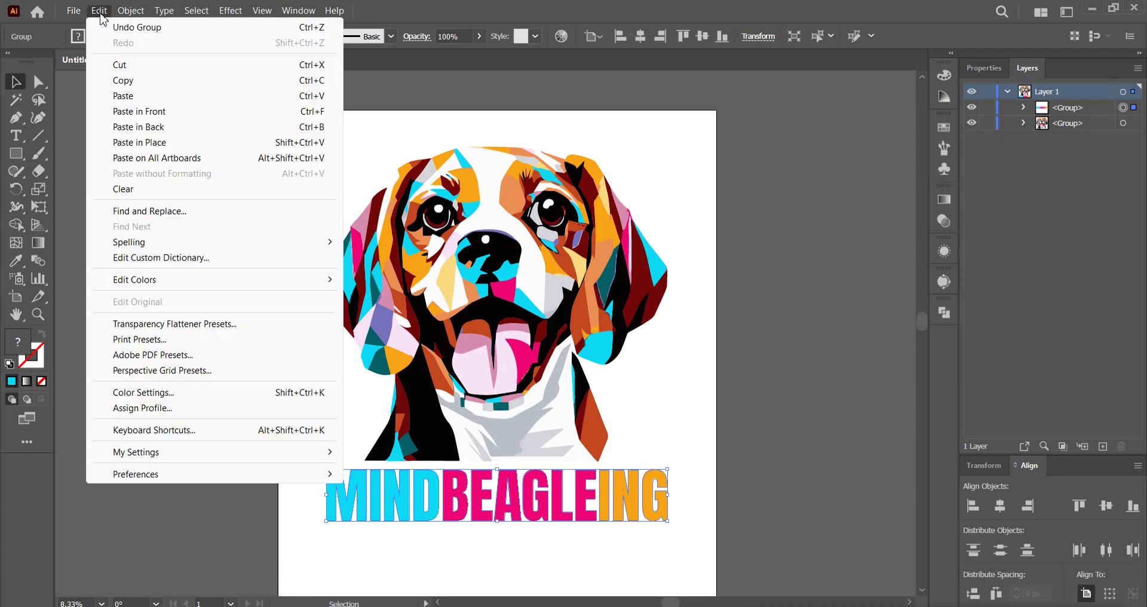
- Paste a copy behind the title, offset it right and down, and colour it black
left_click(159, 128)
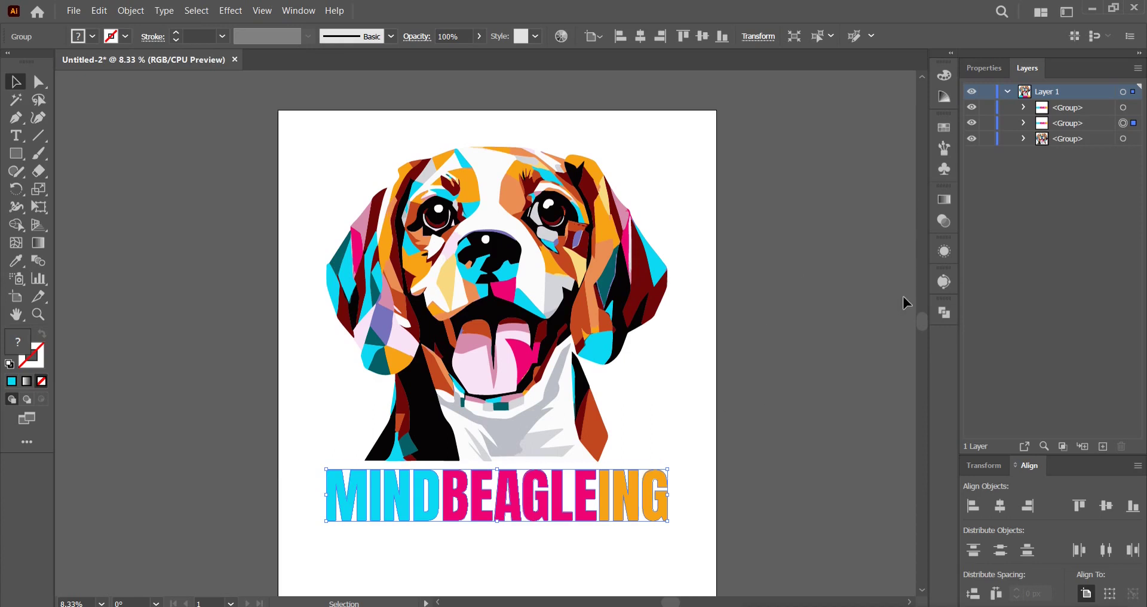
key("Right")
key("Right")
key("Right")
key("Down")
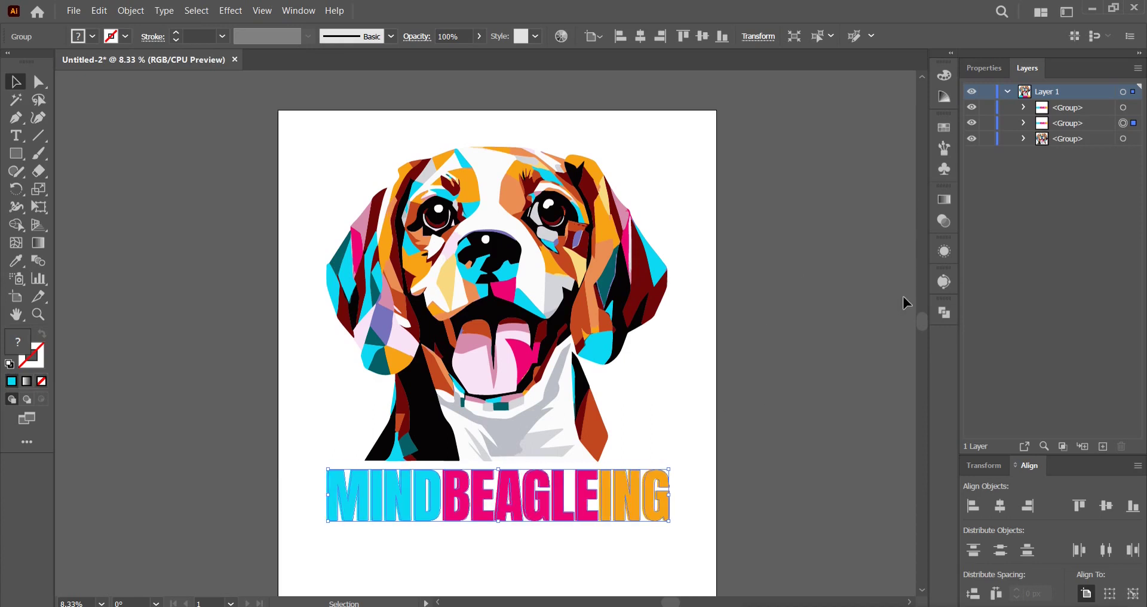
key("Right")
key("Down")
key("Down")
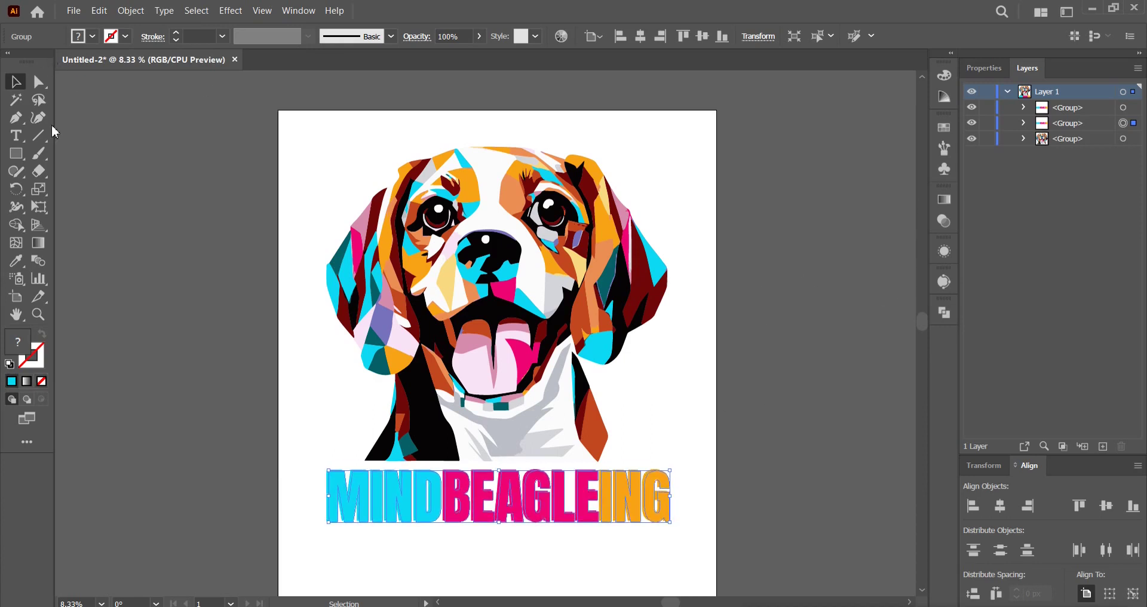
left_click(16, 260)
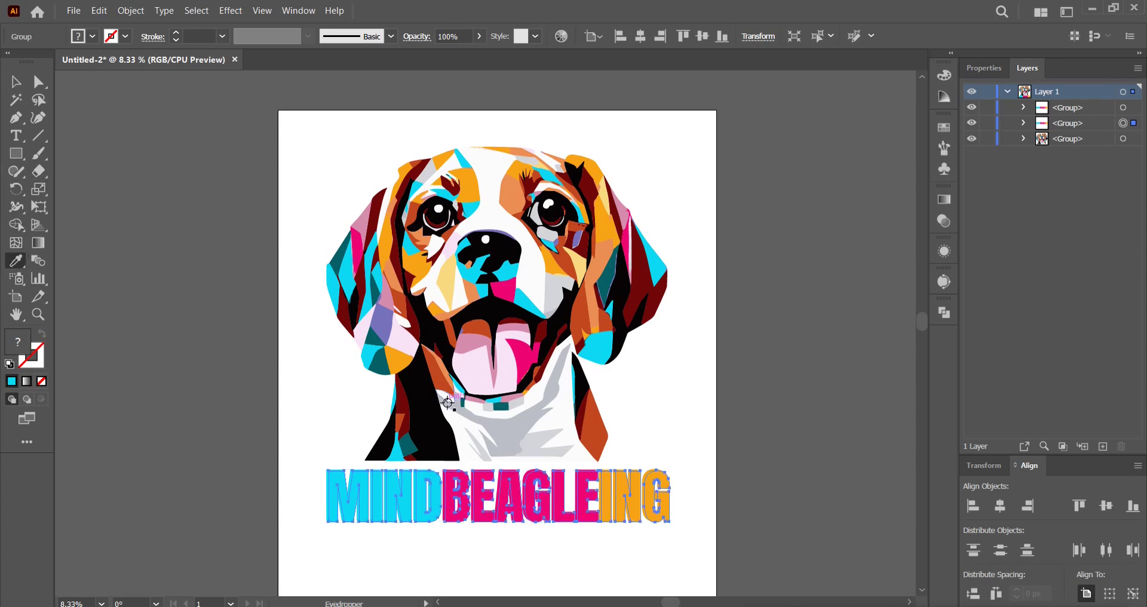
left_click(414, 398)
left_click(17, 82)
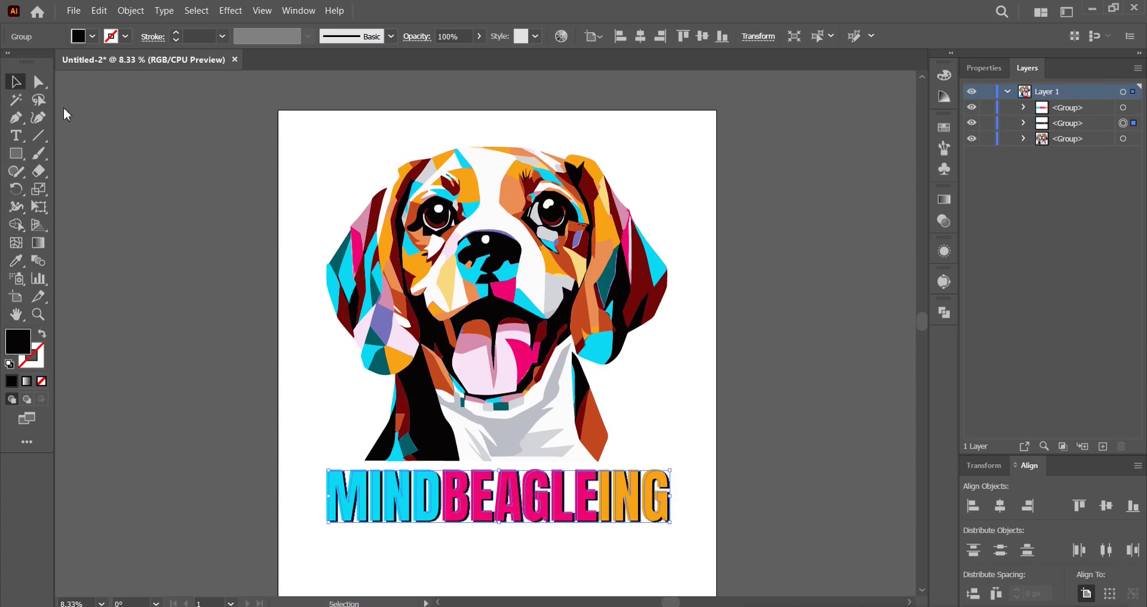
left_click(702, 508)
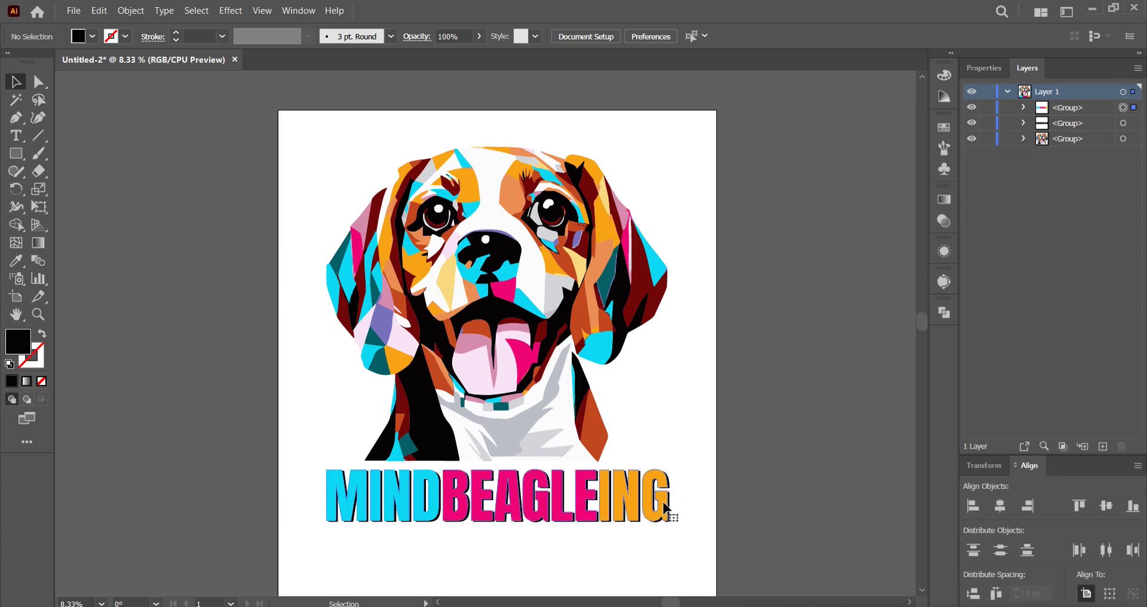
- Shift the title slightly up beneath the dog so more shadow shows
left_click(672, 518)
scroll(657, 515, "up", 2, "alt")
left_click_drag(655, 511, 656, 505)
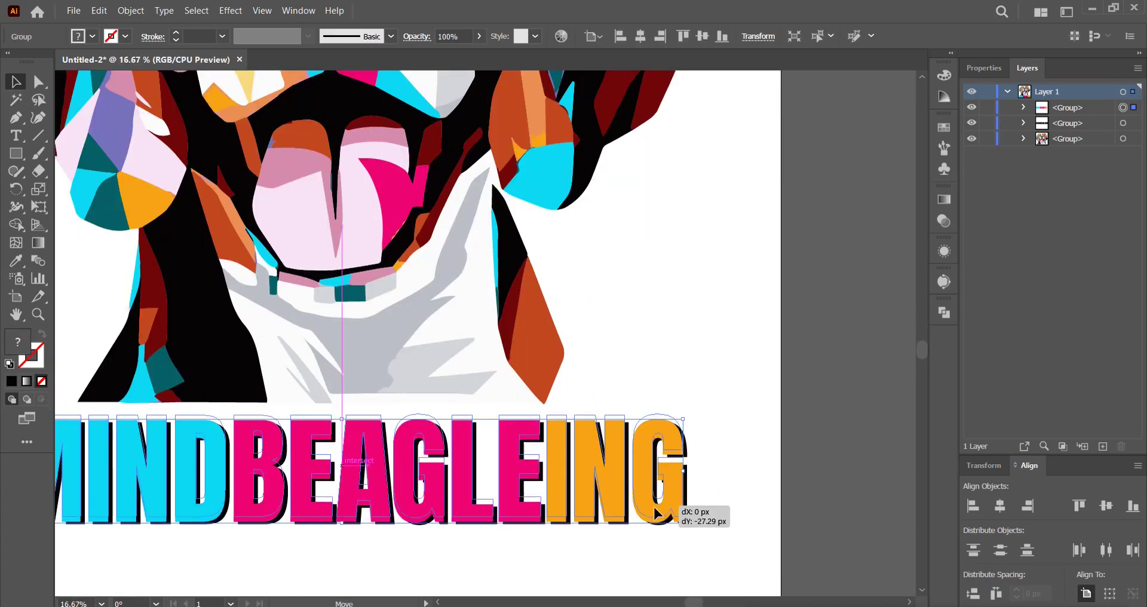
key("Down")
key("Down")
key("Down")
key("Down")
key("Down")
key("Down")
key("Down")
key("Down")
key("Down")
key("Down")
key("Down")
key("Down")
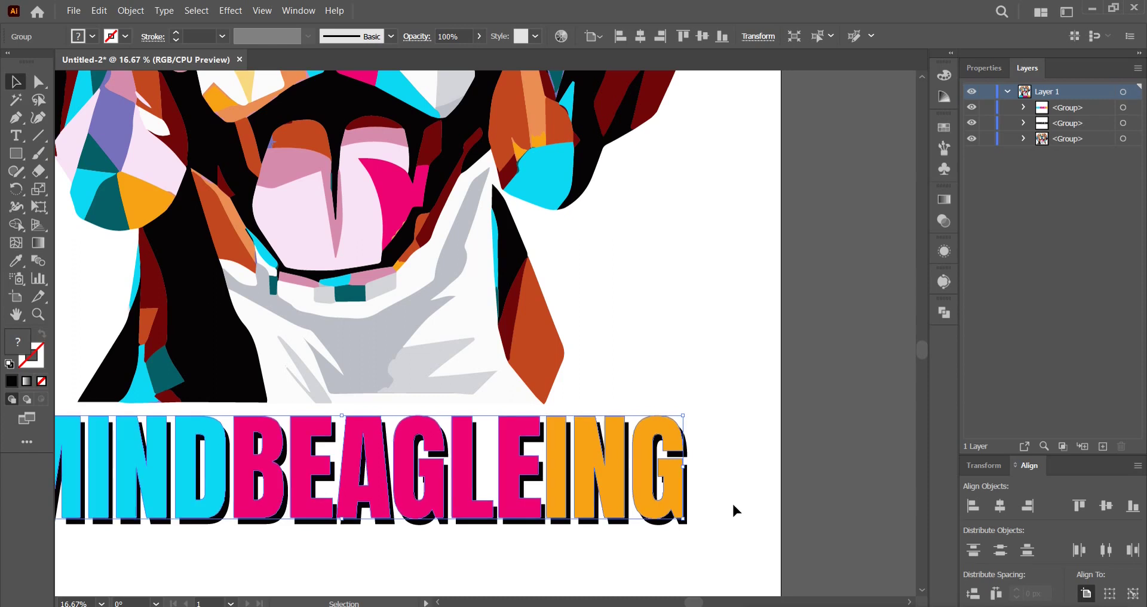
left_click(732, 501)
scroll(733, 502, "down", 1, "alt")
scroll(733, 505, "down", 1, "alt")
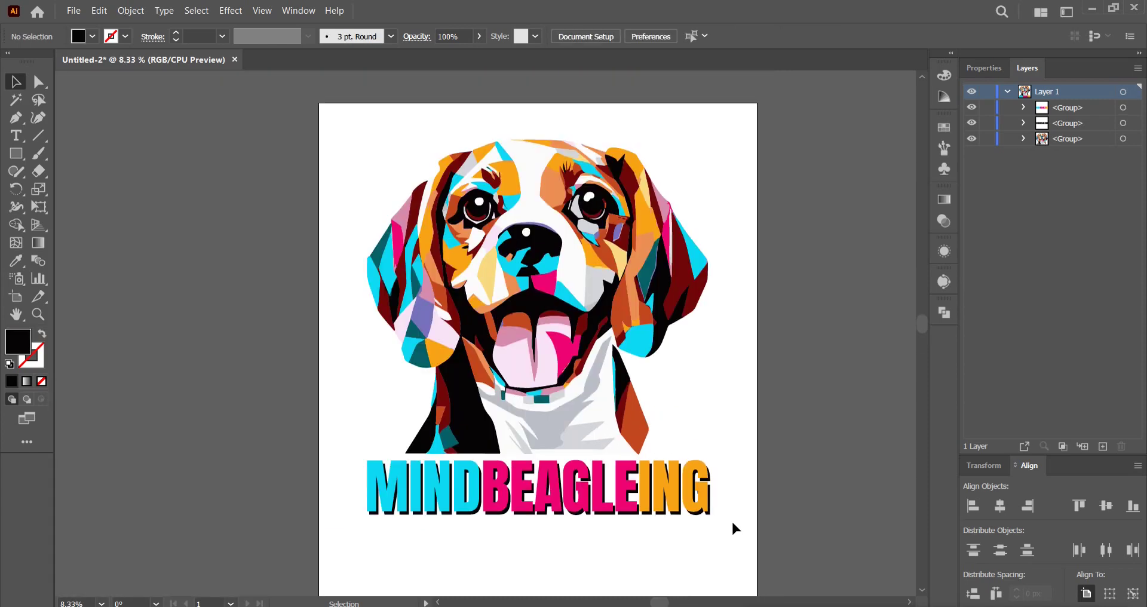
left_click(656, 478)
- Group the title's parts, then group the dog and title together
right_click(656, 478)
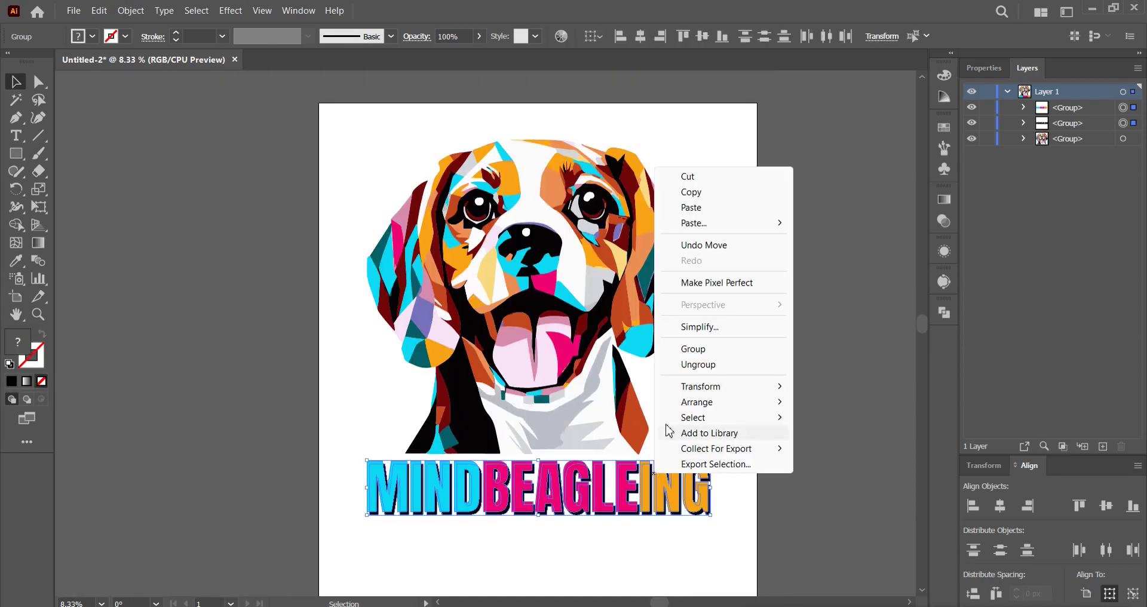
left_click(696, 349)
left_click(659, 39)
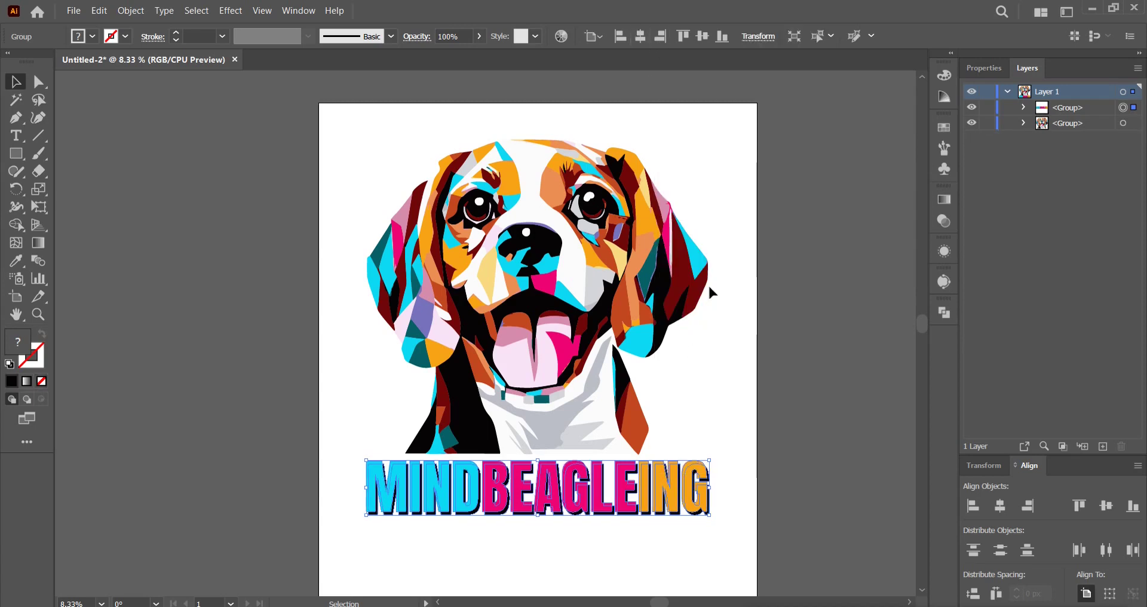
left_click_drag(721, 365, 561, 519)
right_click(563, 288)
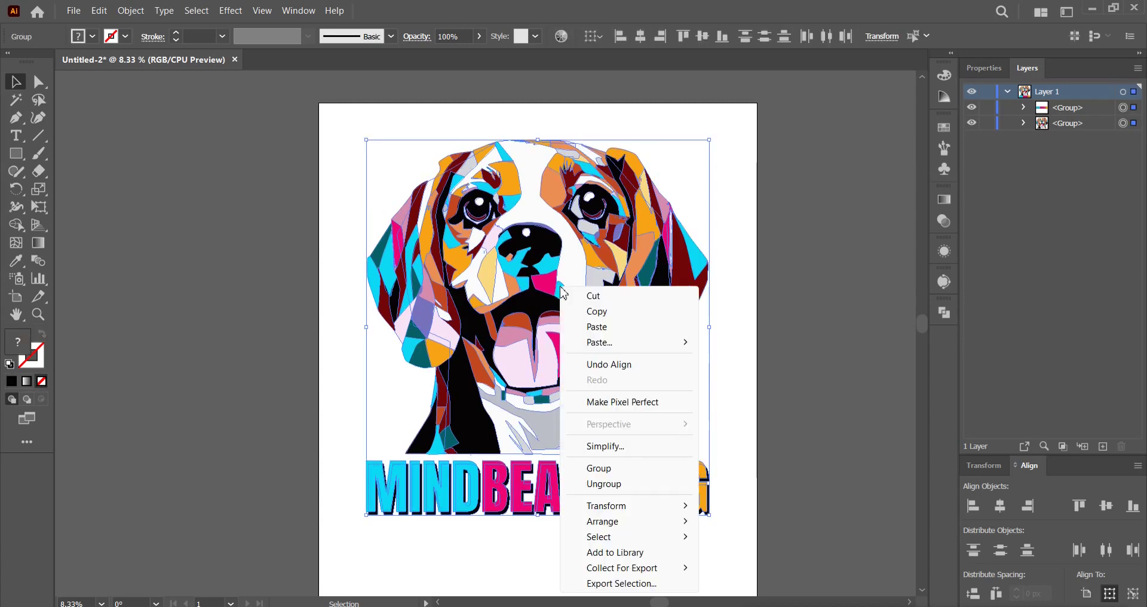
left_click(598, 468)
- Centre the combined artwork horizontally and vertically and enlarge it to fill the artboard
scroll(623, 164, "down", 1)
left_click_drag(623, 163, 603, 192)
left_click(640, 36)
left_click(702, 35)
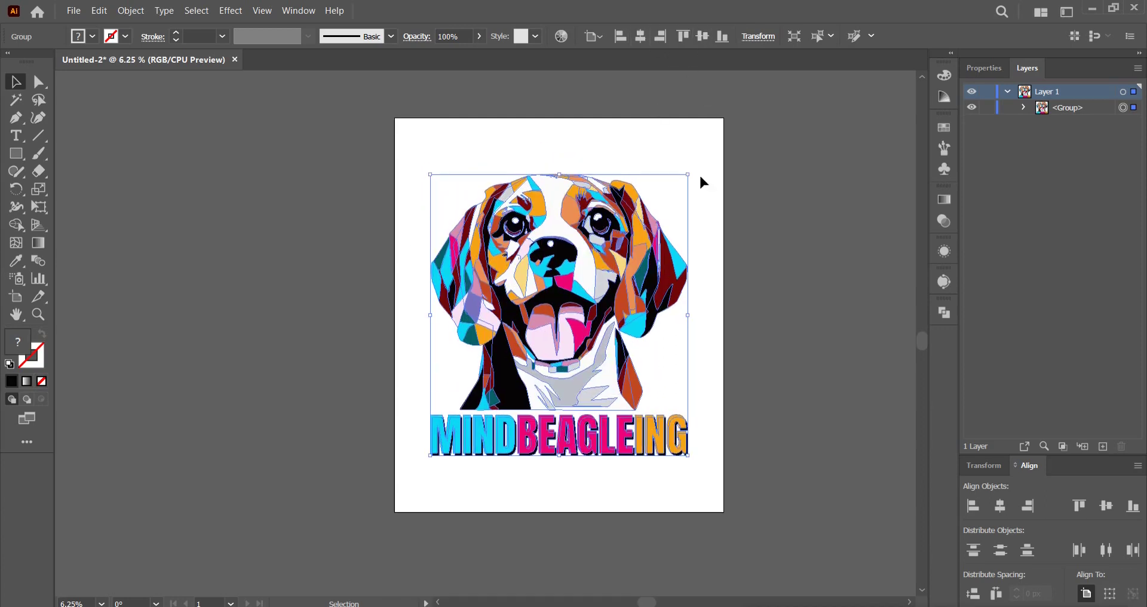
left_click_drag(559, 175, 566, 148)
left_click(737, 169)
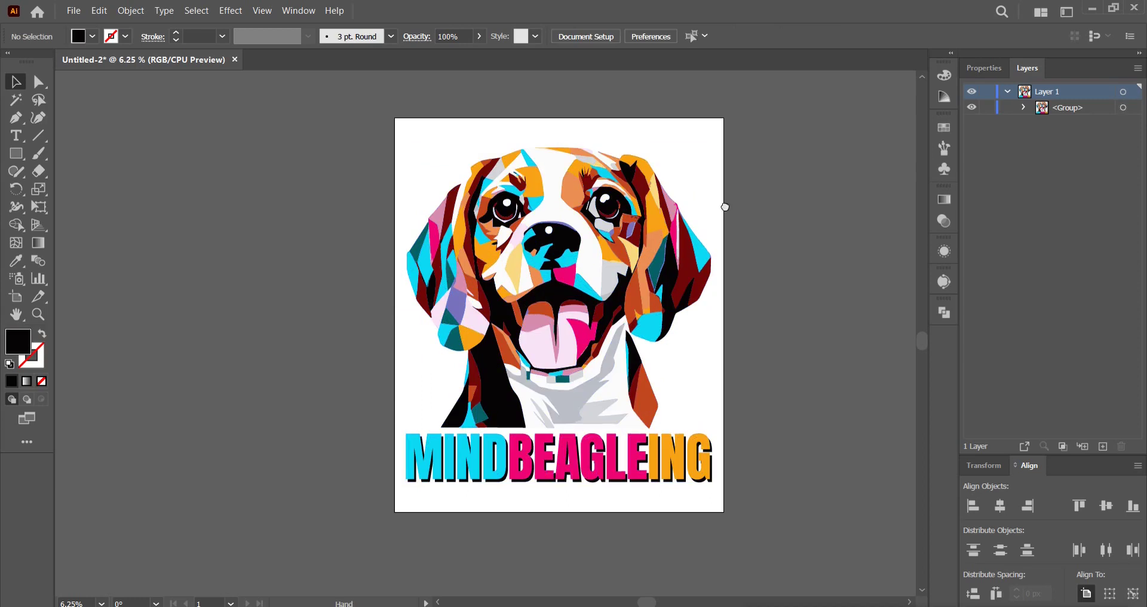
left_click_drag(707, 212, 639, 241)
scroll(639, 241, "up", 1)
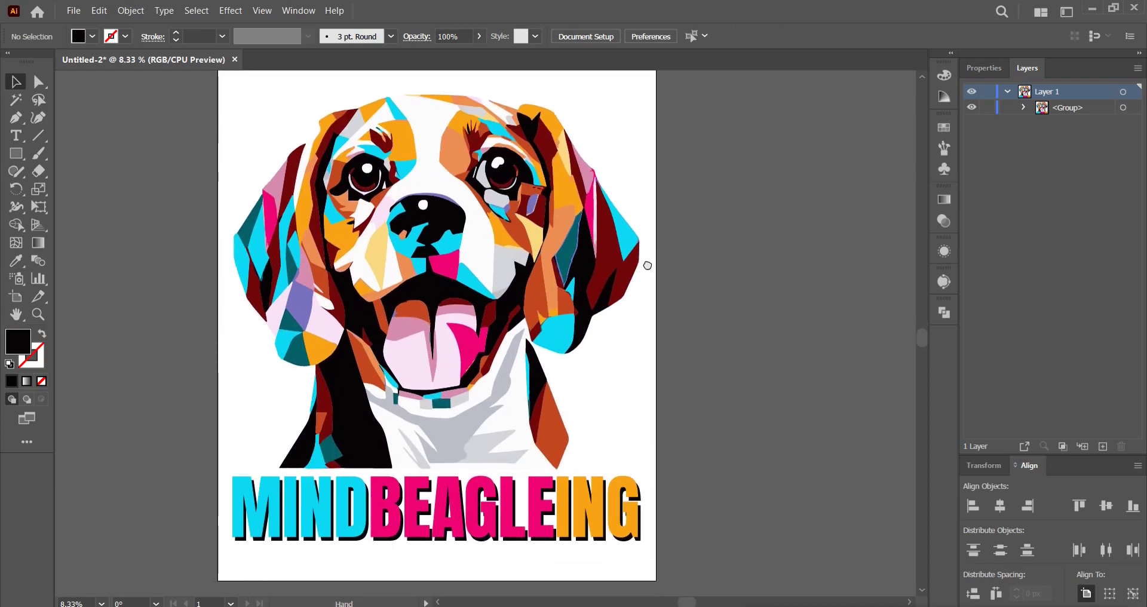
scroll(678, 270, "down", 1)
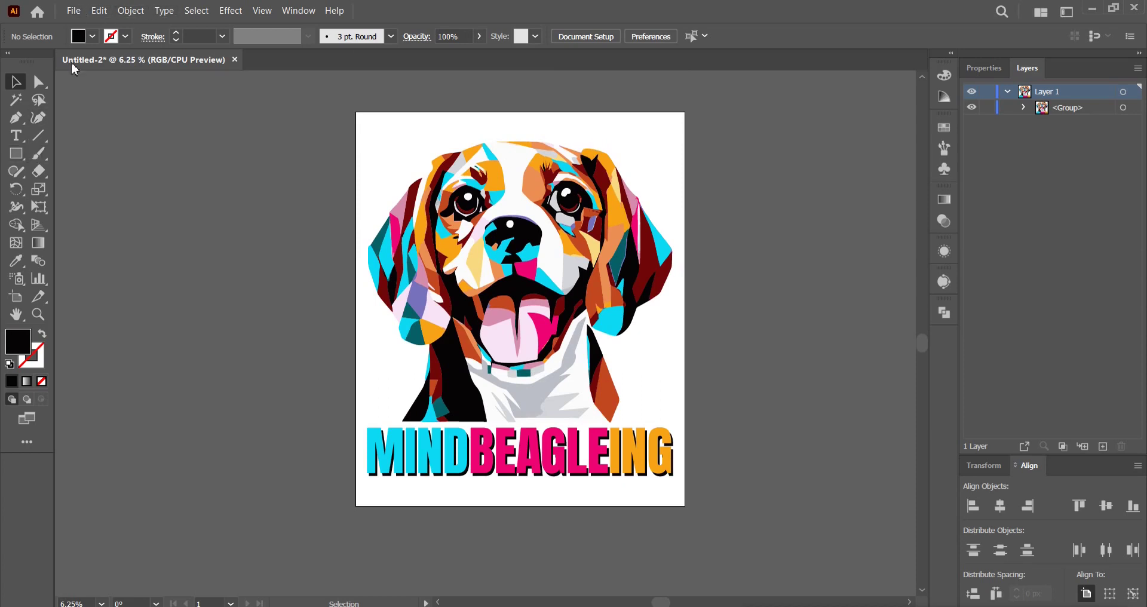
- Export via Save for Web (Legacy) as a transparent PNG-24 at 4500 × 5400 px
left_click(74, 11)
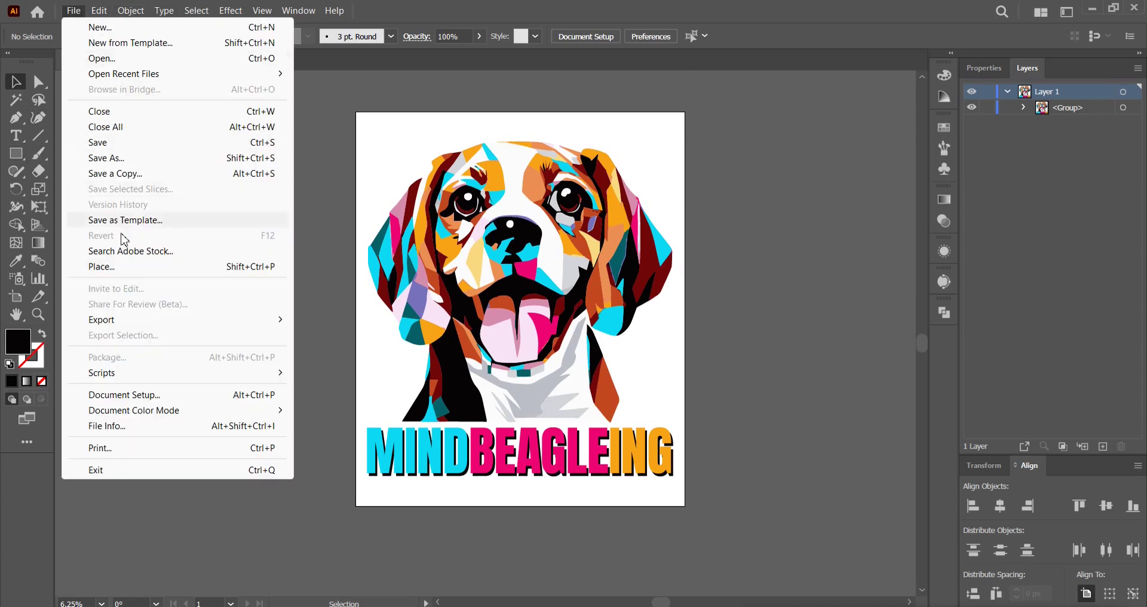
mouse_move(102, 319)
left_click(334, 352)
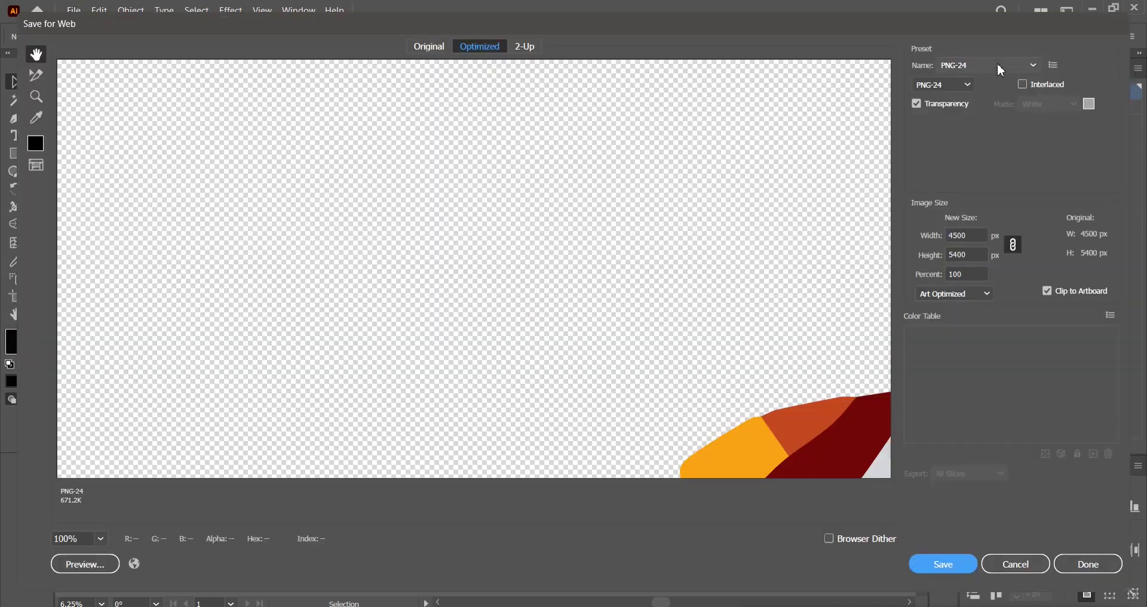
left_click(997, 64)
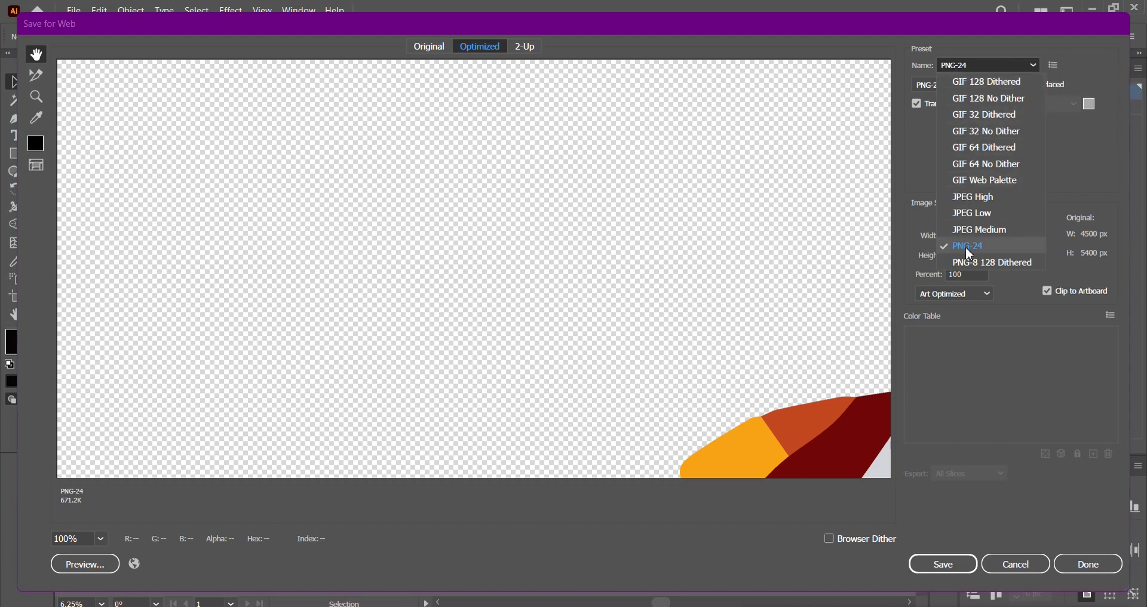
left_click(974, 384)
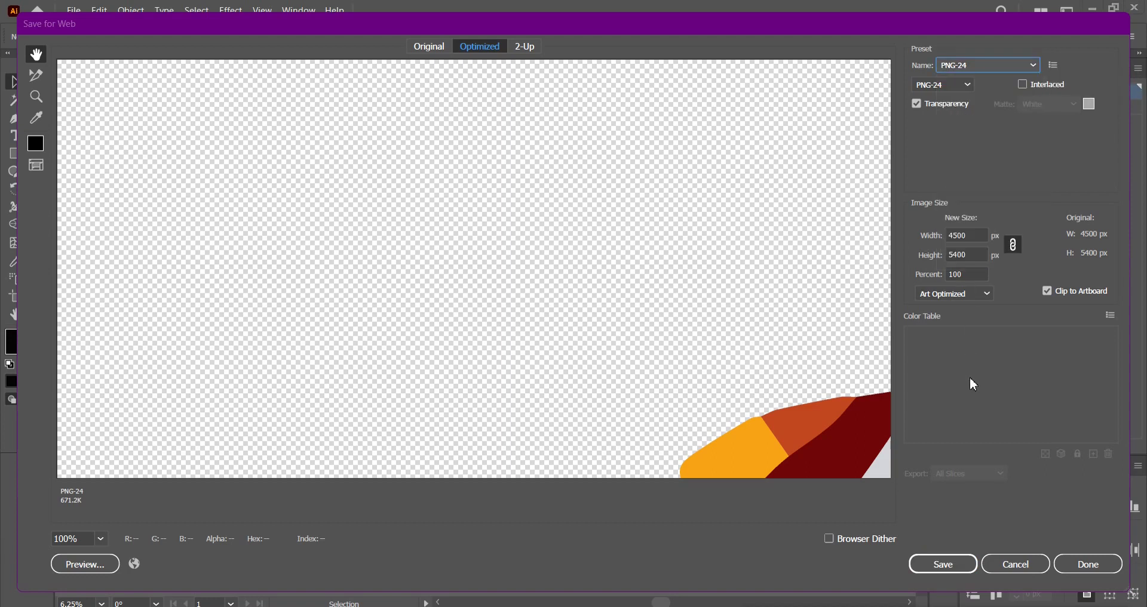
left_click(965, 235)
left_click(975, 256)
left_click(969, 273)
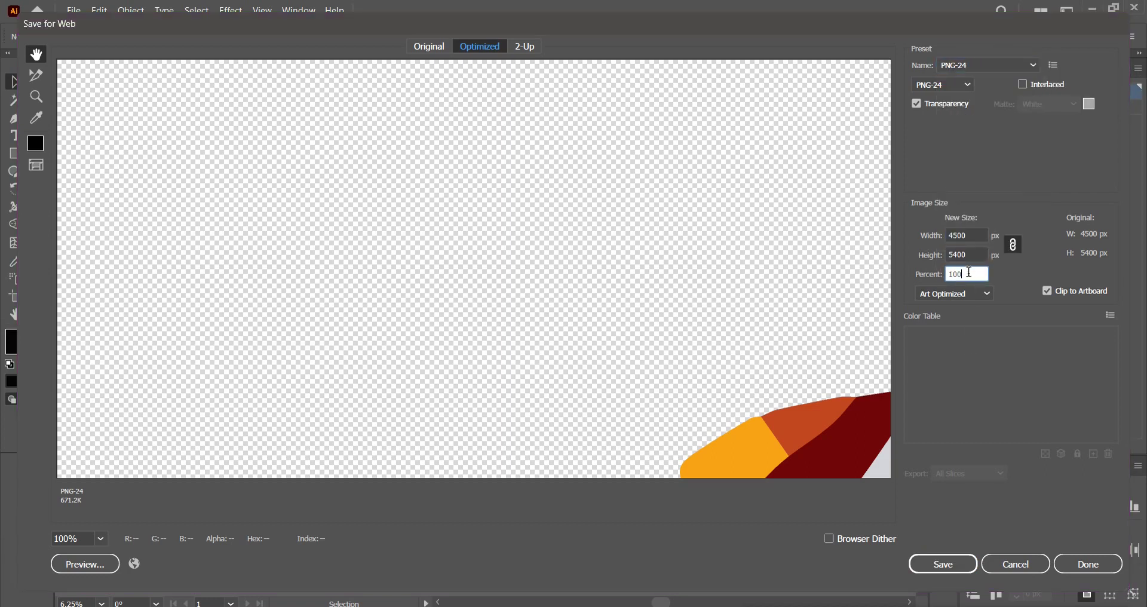
left_click(945, 563)
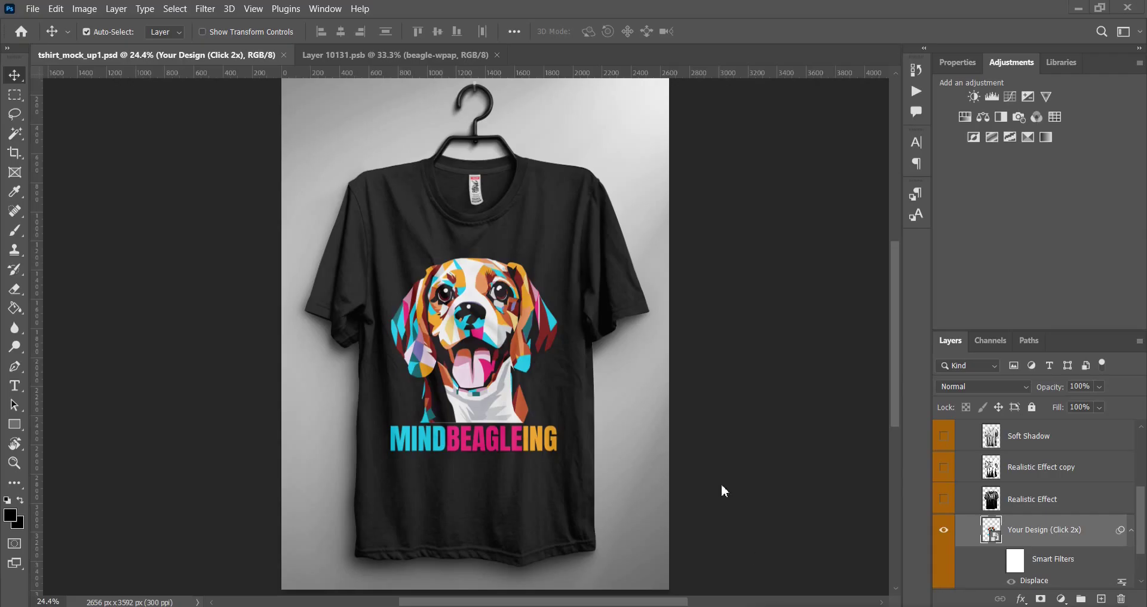
- Zoom around the mockup to inspect the printed beagle design, then expand the T-Shirt Color group
scroll(473, 339, "up", 3)
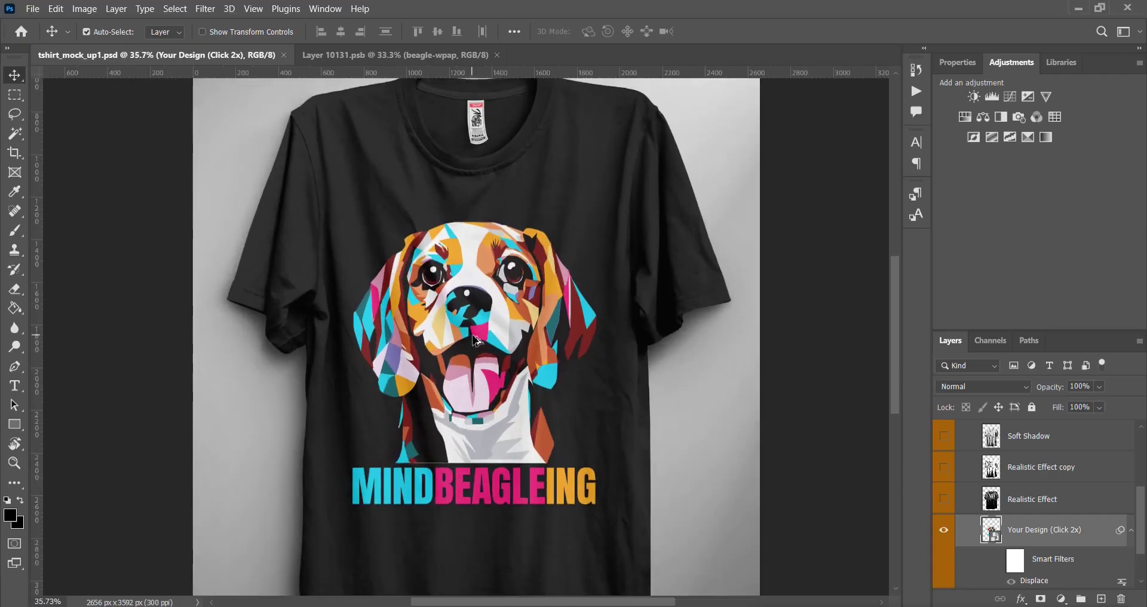
scroll(473, 339, "down", 2)
scroll(473, 339, "up", 3)
scroll(476, 340, "up", 3)
scroll(476, 341, "down", 3)
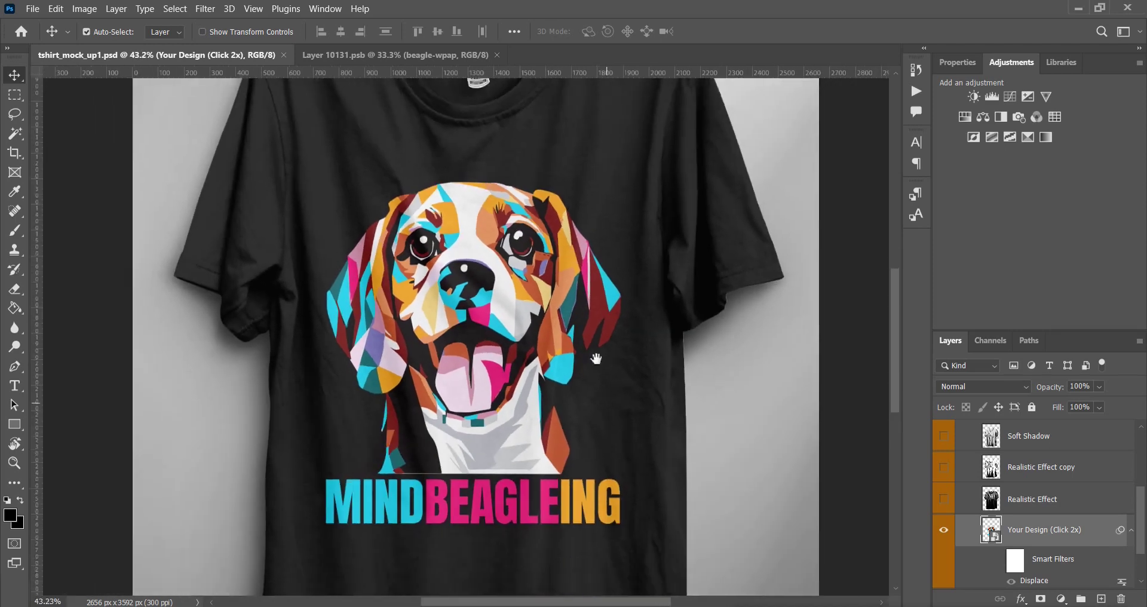
scroll(596, 359, "up", 2)
scroll(597, 336, "down", 1)
scroll(596, 335, "down", 1)
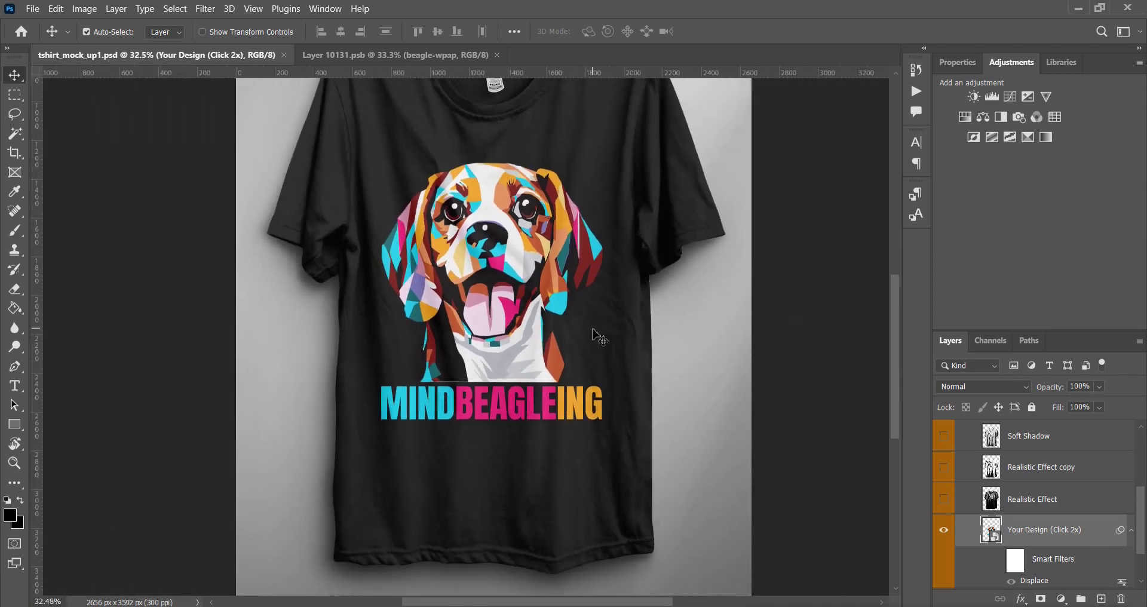
scroll(595, 333, "down", 1)
scroll(594, 331, "down", 1)
left_click_drag(595, 331, 606, 376)
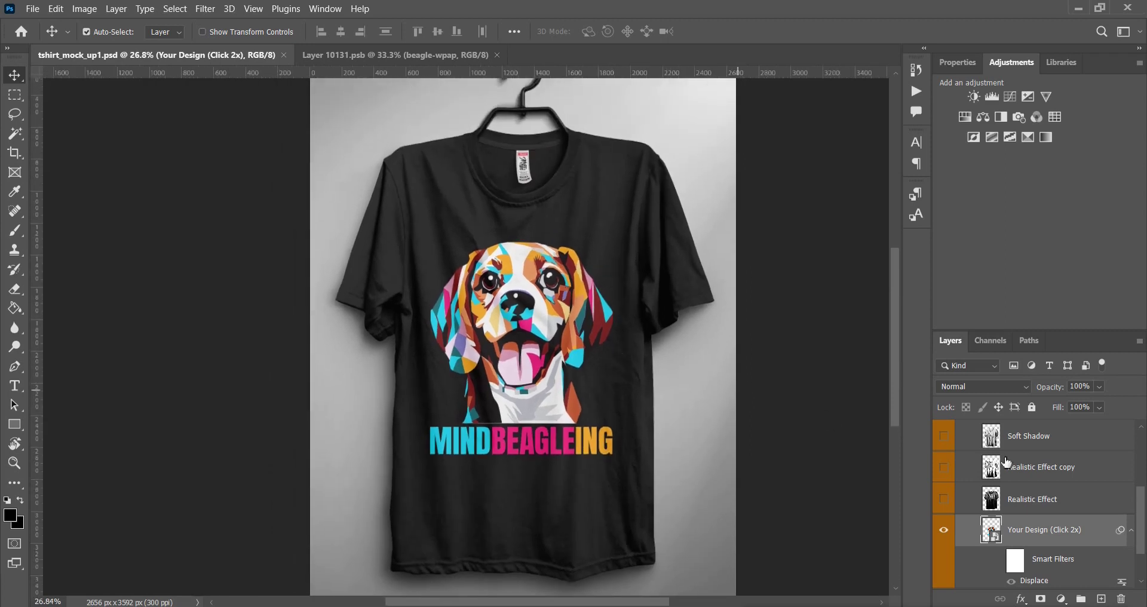
scroll(1012, 534, "down", 1)
scroll(1012, 533, "down", 1)
left_click(974, 545)
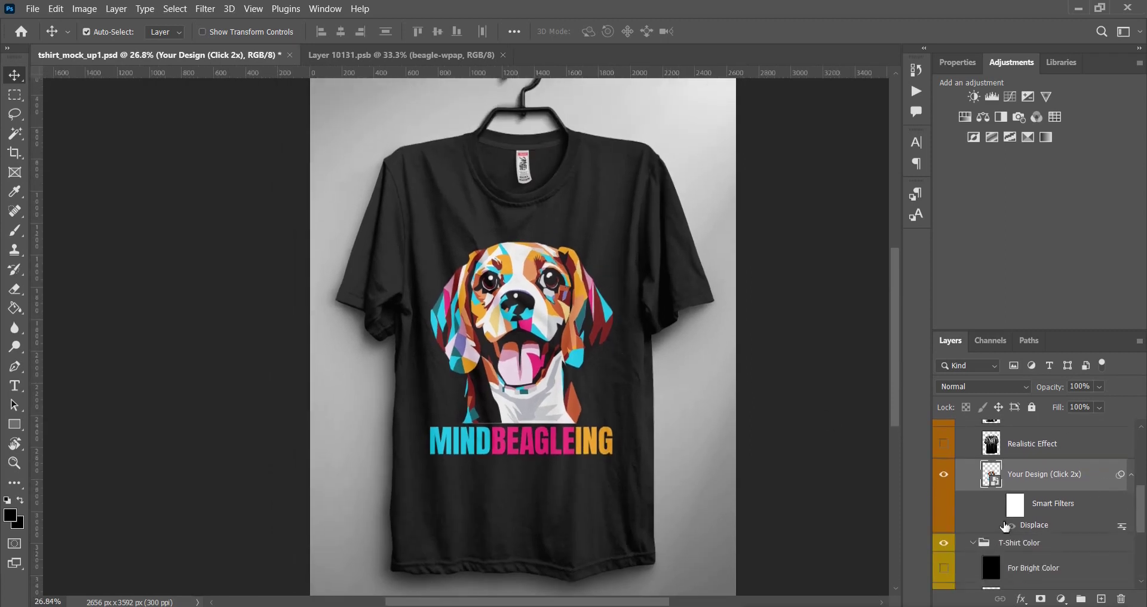
scroll(1016, 520, "down", 2)
scroll(1031, 511, "down", 1)
scroll(1031, 511, "down", 1)
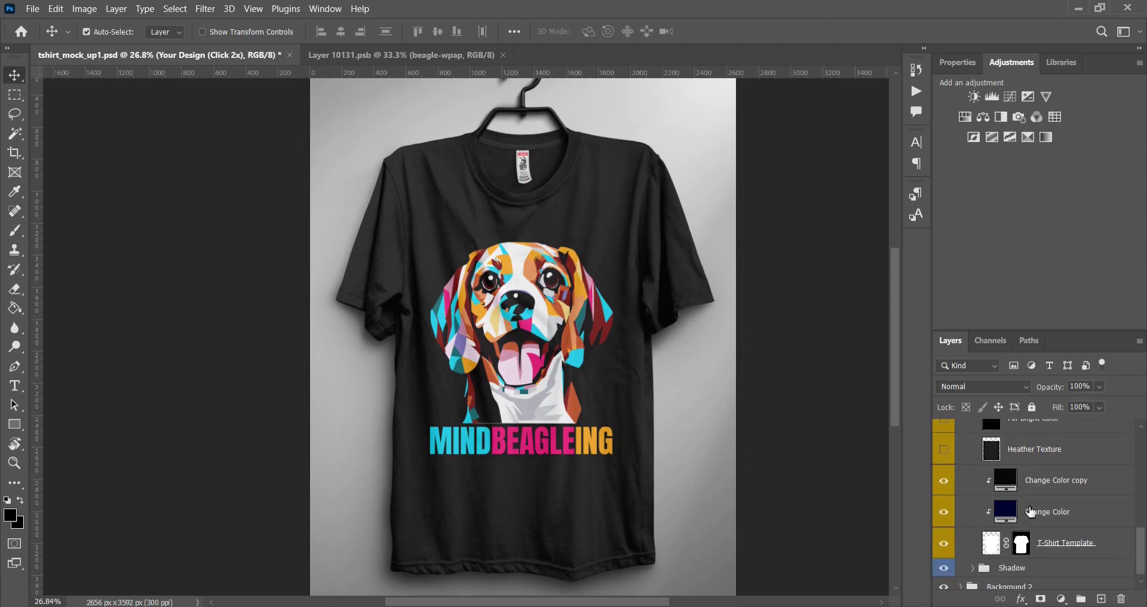
- Toggle the Change Color layers to preview navy and white shirts, ending black with navy hidden
left_click(944, 480)
left_click(944, 512)
left_click(944, 512)
scroll(756, 404, "up", 1)
scroll(749, 454, "down", 1)
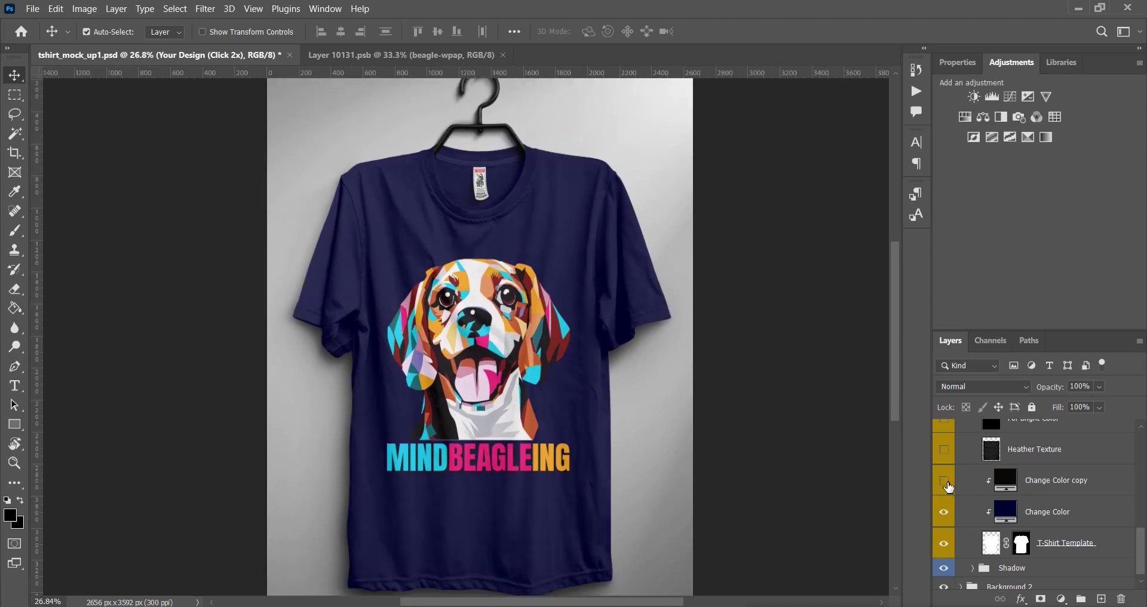
left_click(945, 511)
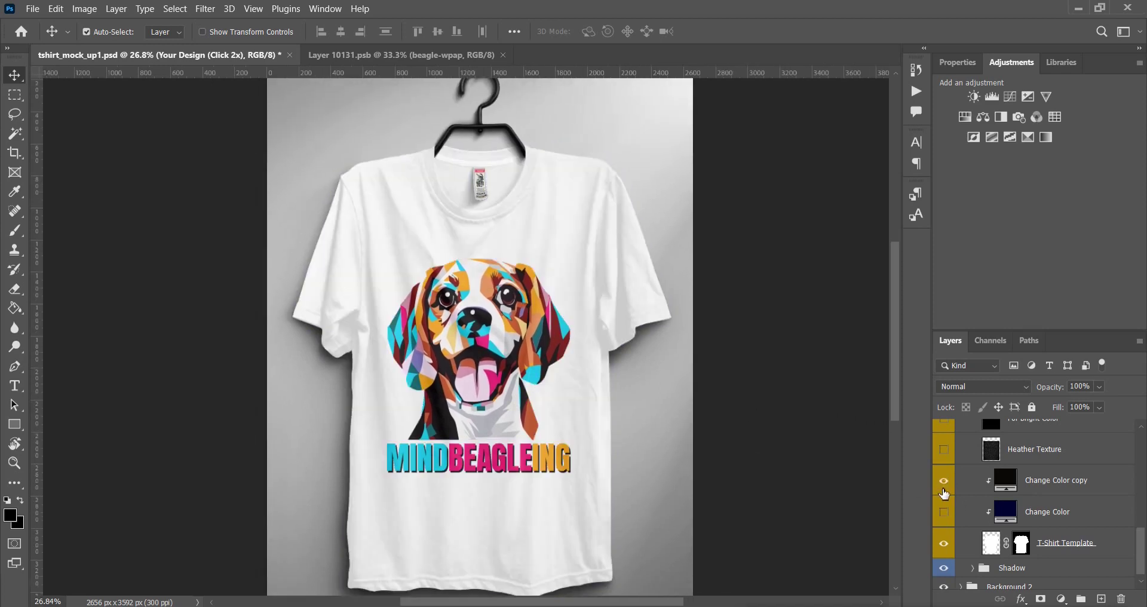
left_click(944, 484)
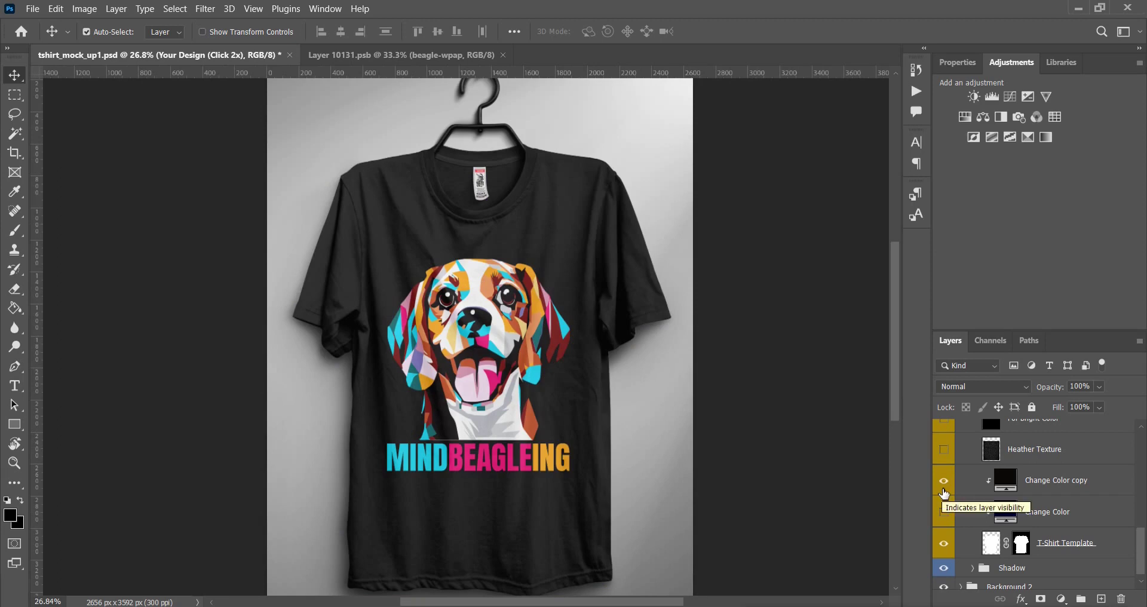